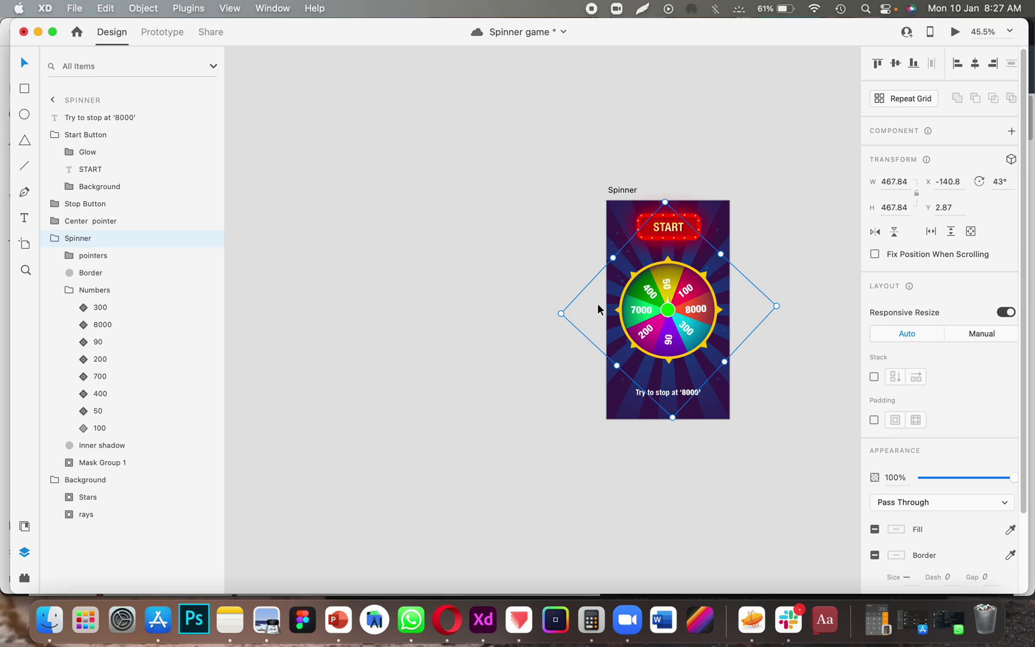
# - Browse the spinning wheel reference images in Adobe XD
pyautogui.click(445, 619)
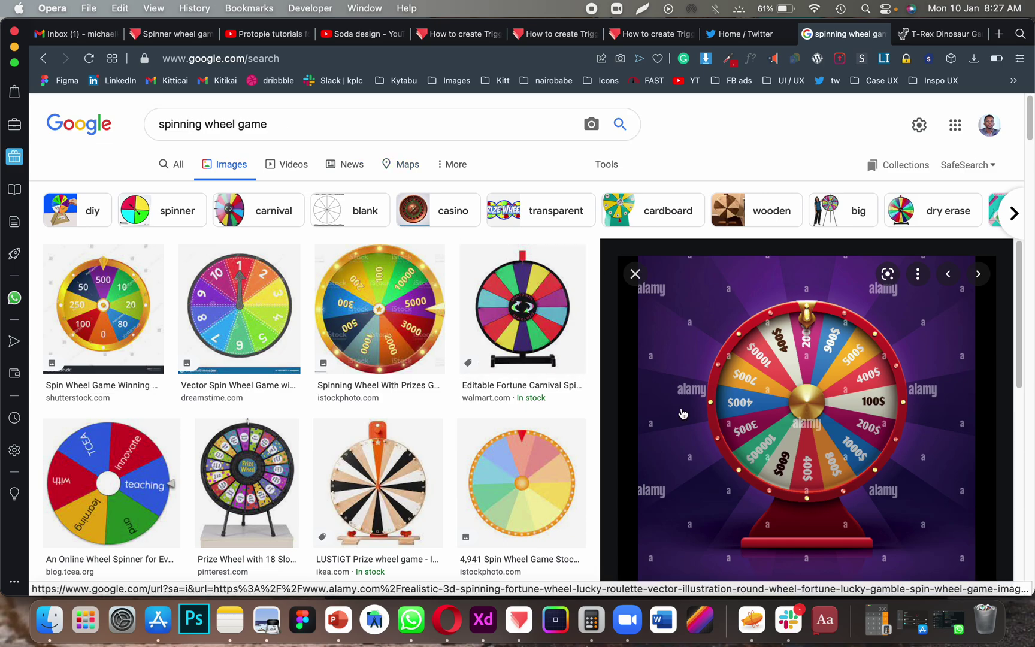
pyautogui.scroll(-5, 681, 411)
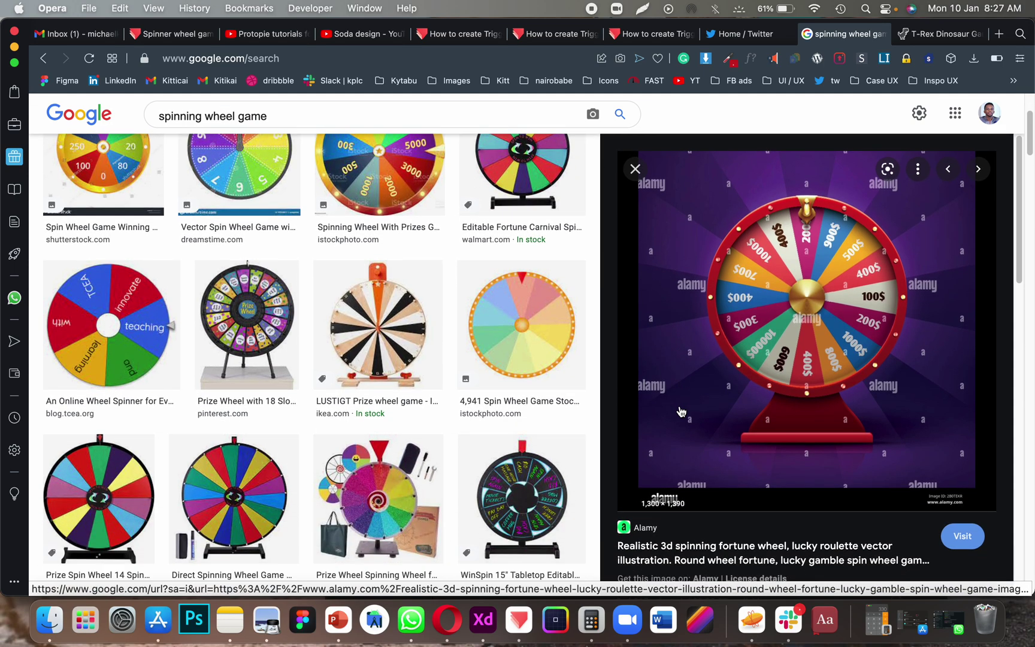
pyautogui.scroll(-10, 680, 411)
pyautogui.scroll(7, 811, 273)
pyautogui.scroll(-10, 679, 443)
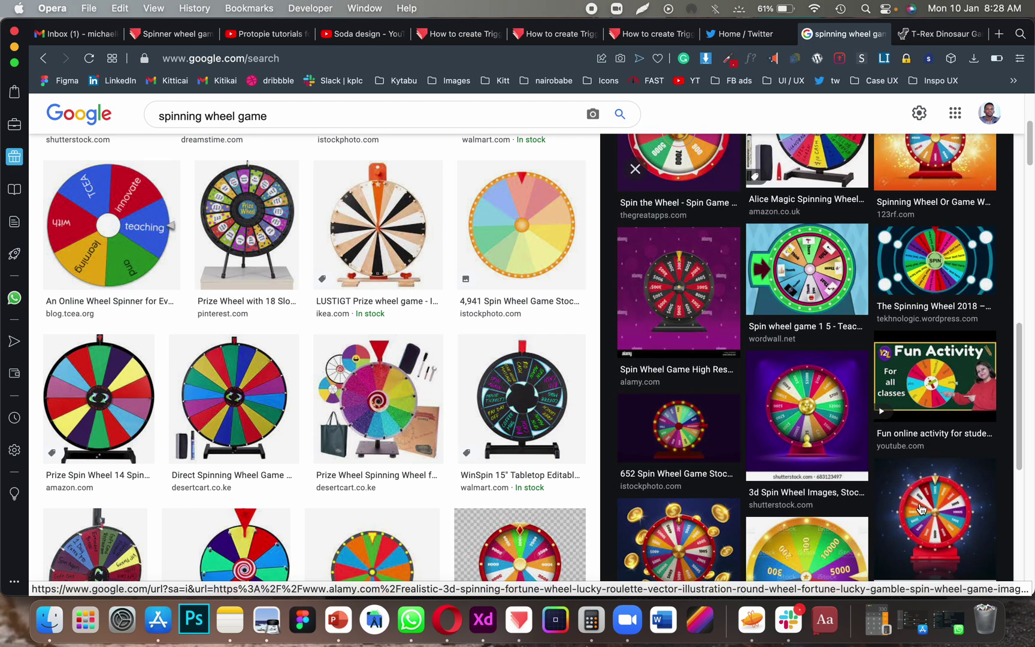
pyautogui.scroll(-3, 922, 508)
# - Select reference images IMG_0011 and IMG_0010 and move them beside the Spinner artboard
pyautogui.click(483, 619)
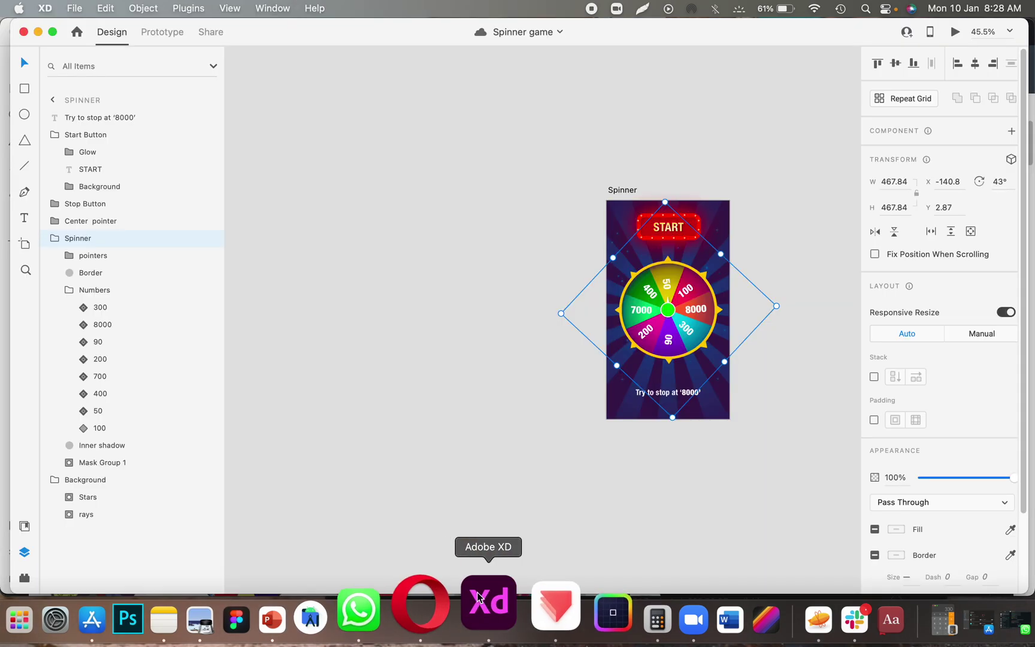
pyautogui.hscroll(10, 648, 396)
pyautogui.scroll(5, 652, 284)
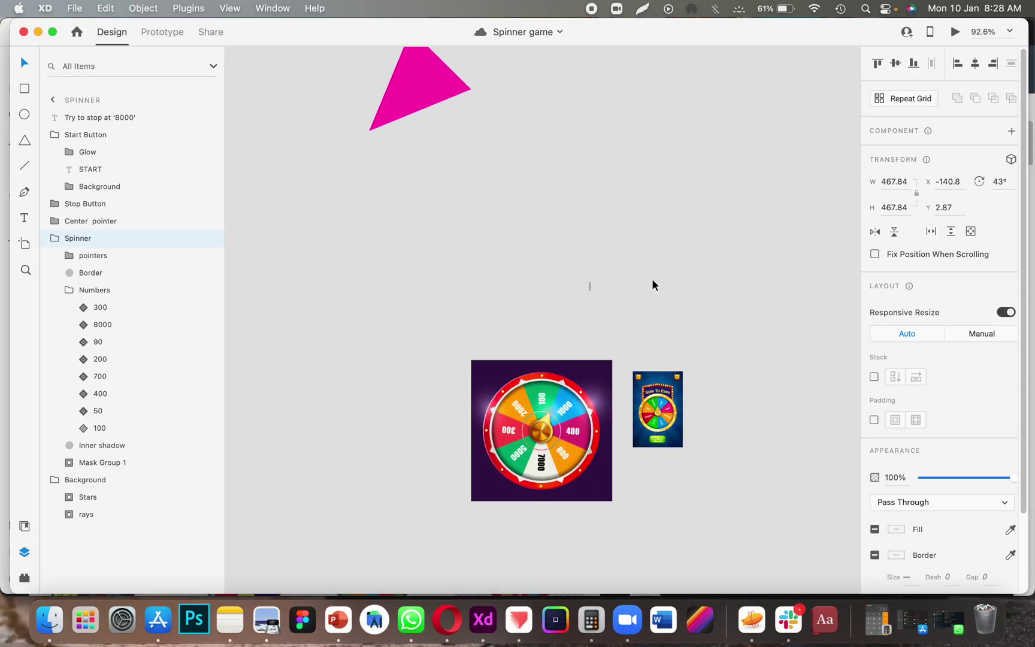
pyautogui.scroll(-3, 651, 282)
pyautogui.moveTo(464, 182); pyautogui.dragTo(640, 367)
pyautogui.scroll(-5, 530, 329)
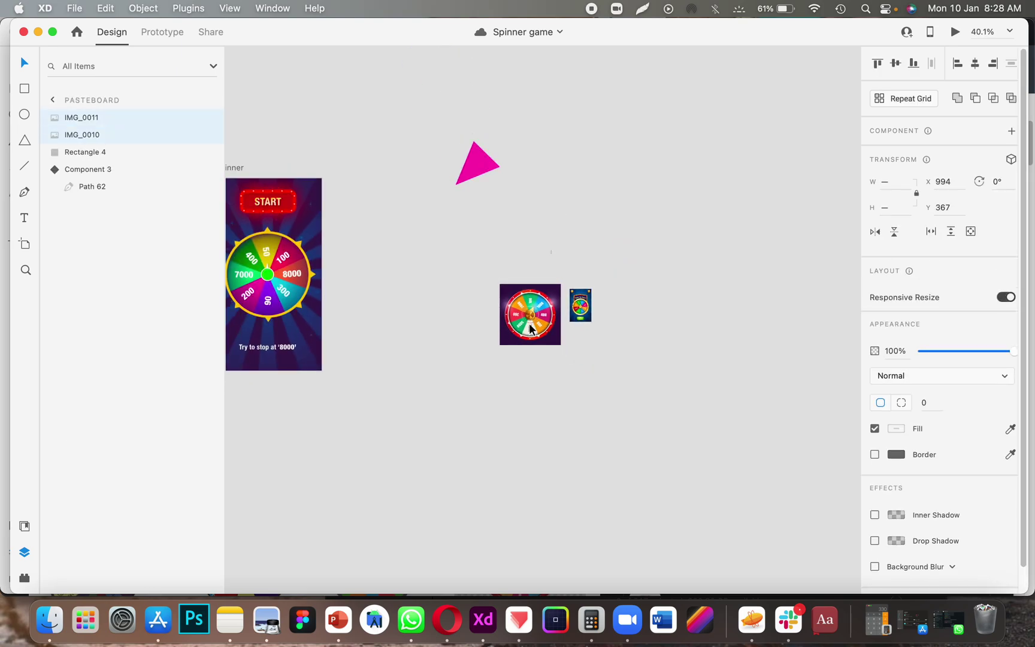
pyautogui.hscroll(-5, 617, 303)
pyautogui.moveTo(677, 302); pyautogui.dragTo(568, 264)
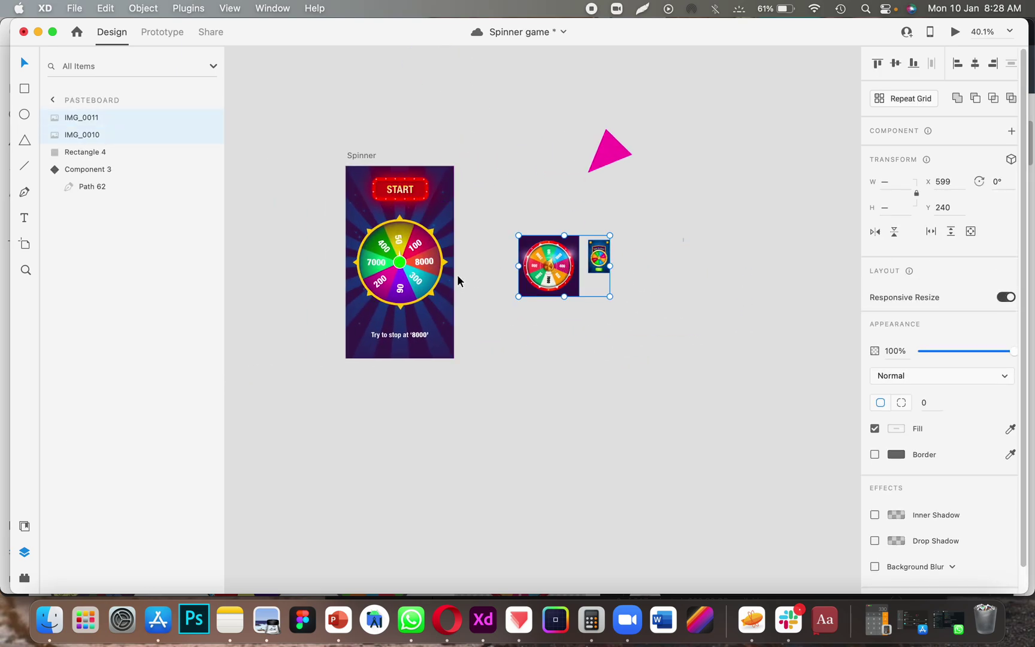
# - Clear the selection, then select the rotated Spinner wheel group
pyautogui.scroll(5, 429, 279)
pyautogui.scroll(3, 429, 278)
pyautogui.hscroll(-4, 429, 279)
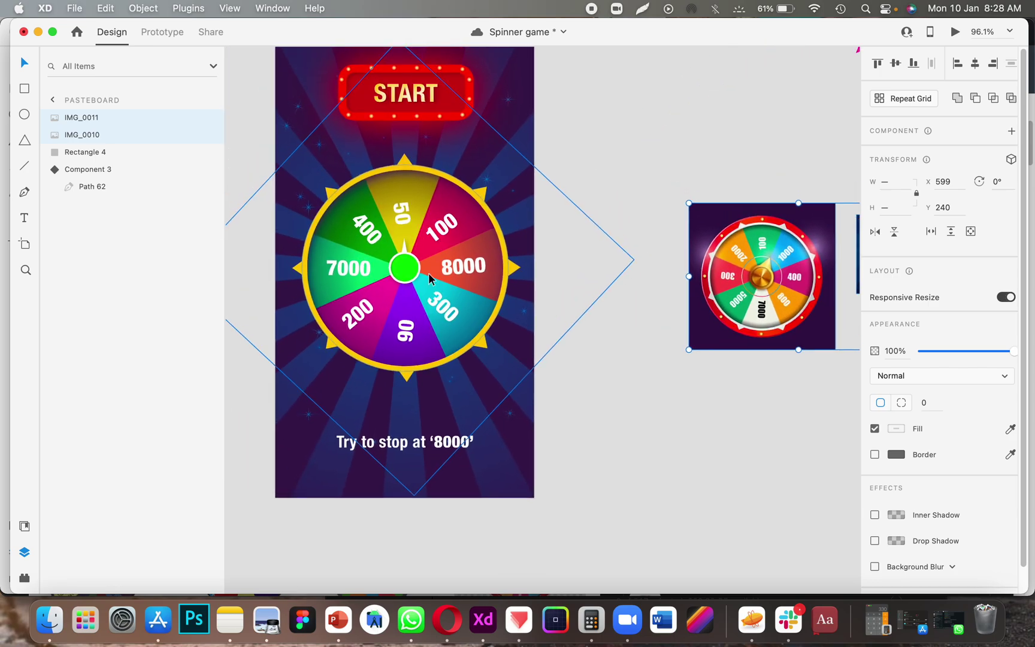
pyautogui.click(652, 159)
pyautogui.click(497, 284)
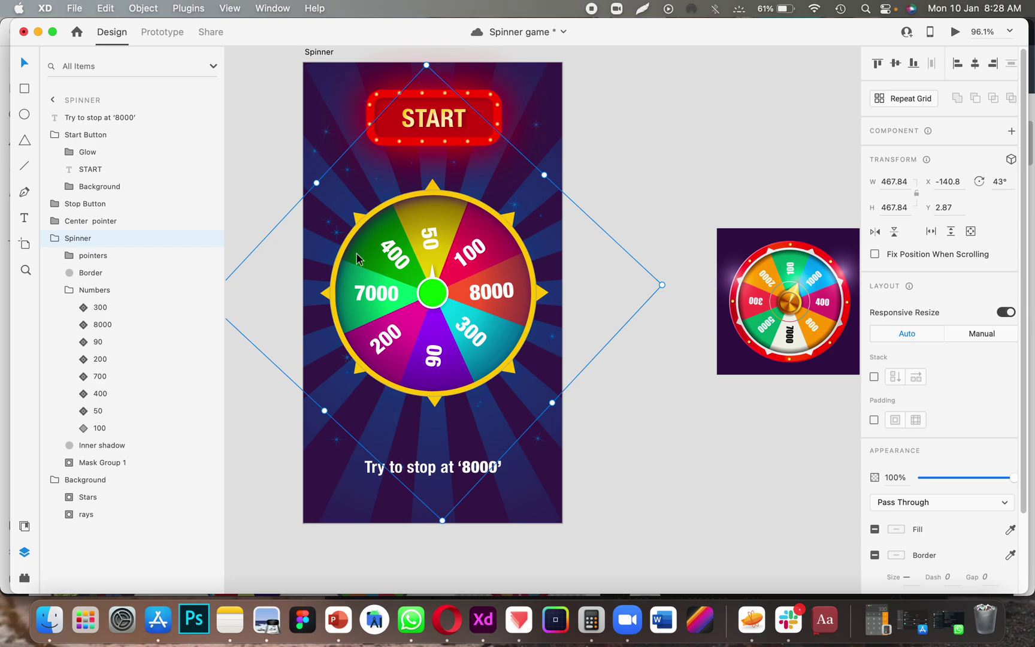
pyautogui.click(125, 497)
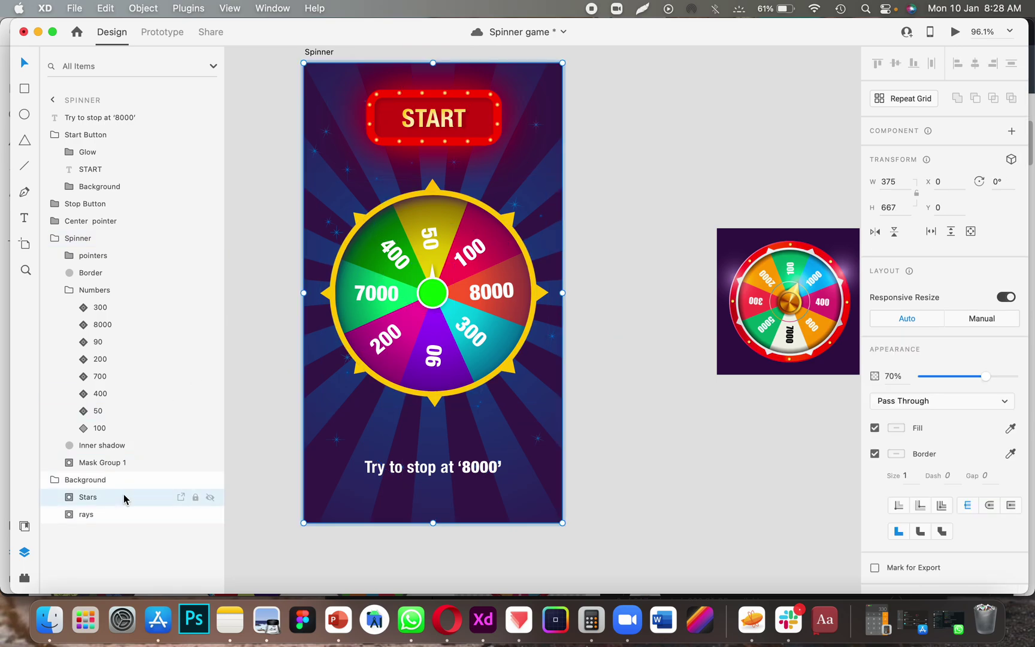
pyautogui.click(209, 496)
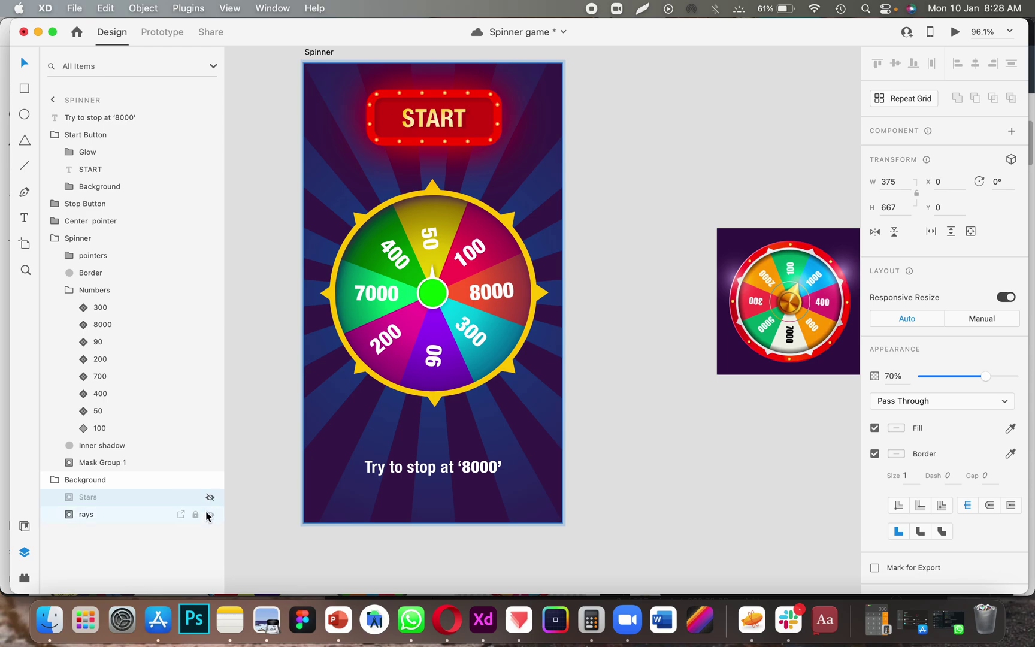
pyautogui.click(210, 515)
pyautogui.click(209, 515)
pyautogui.click(209, 498)
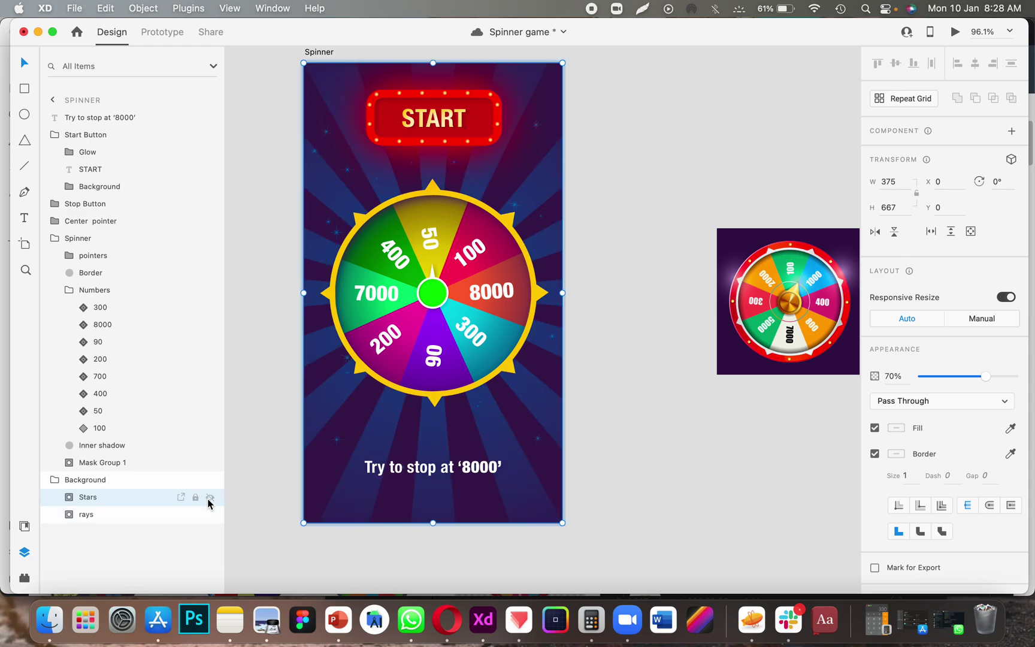
pyautogui.click(331, 268)
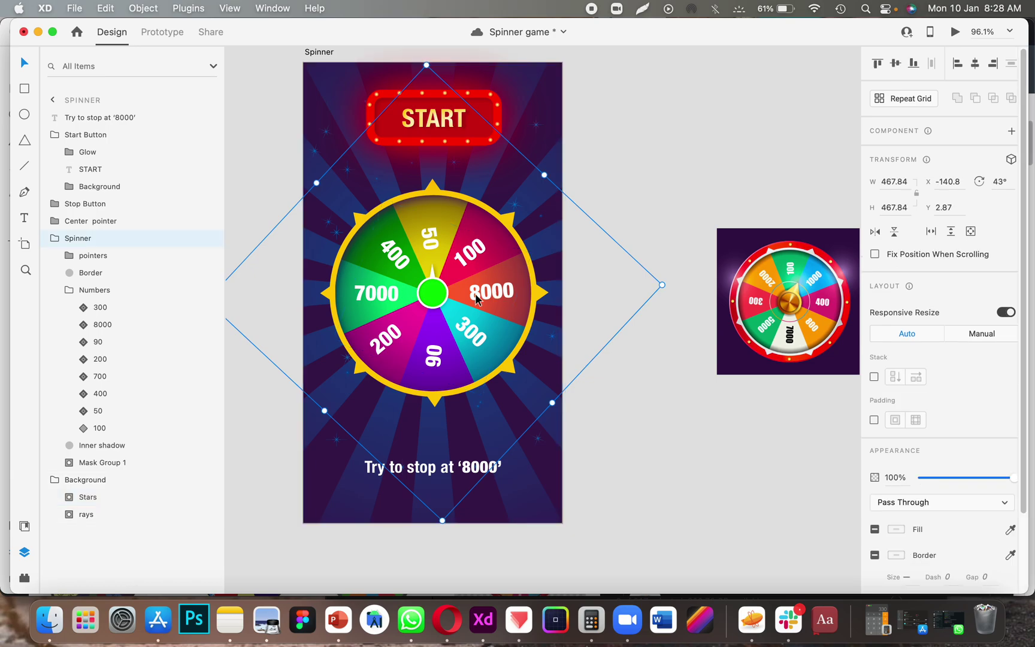
pyautogui.click(97, 256)
pyautogui.click(210, 256)
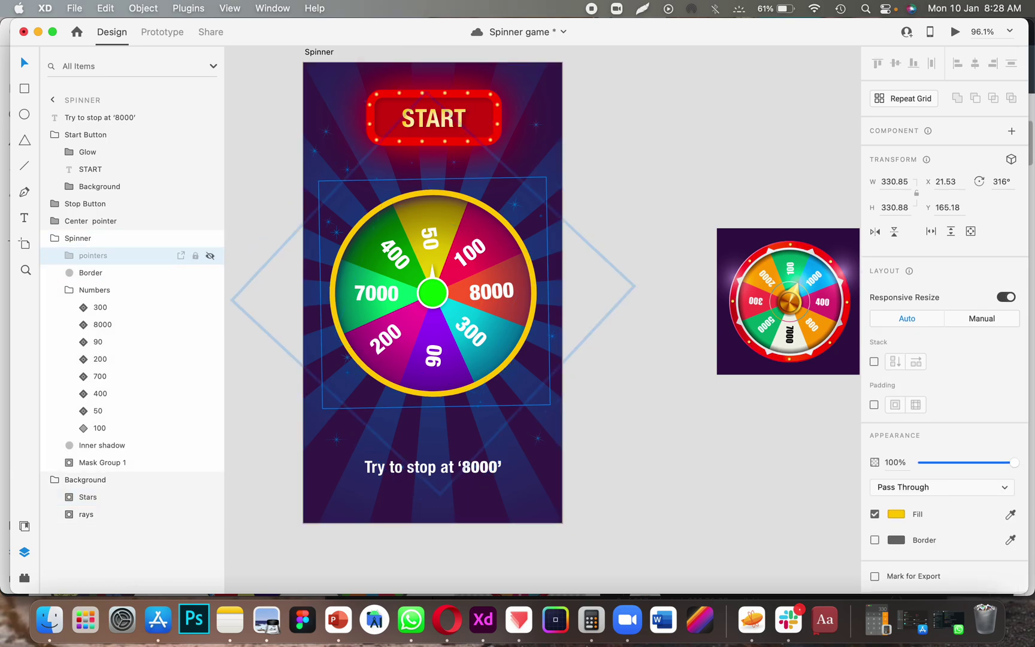
pyautogui.click(209, 256)
pyautogui.click(103, 291)
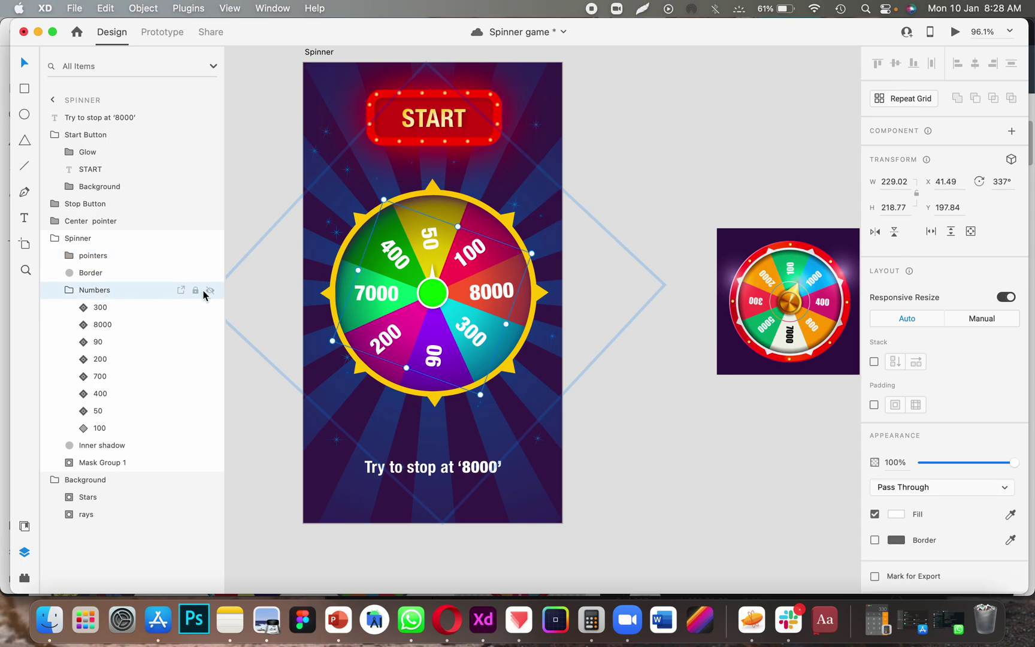
pyautogui.click(210, 291)
pyautogui.click(209, 290)
pyautogui.click(115, 187)
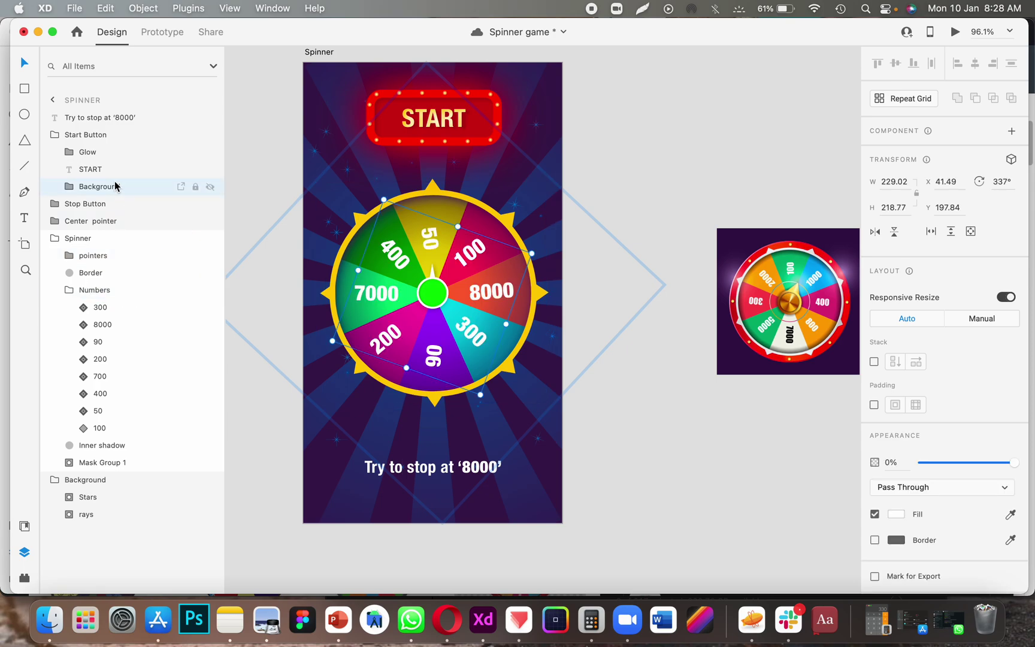
pyautogui.click(92, 136)
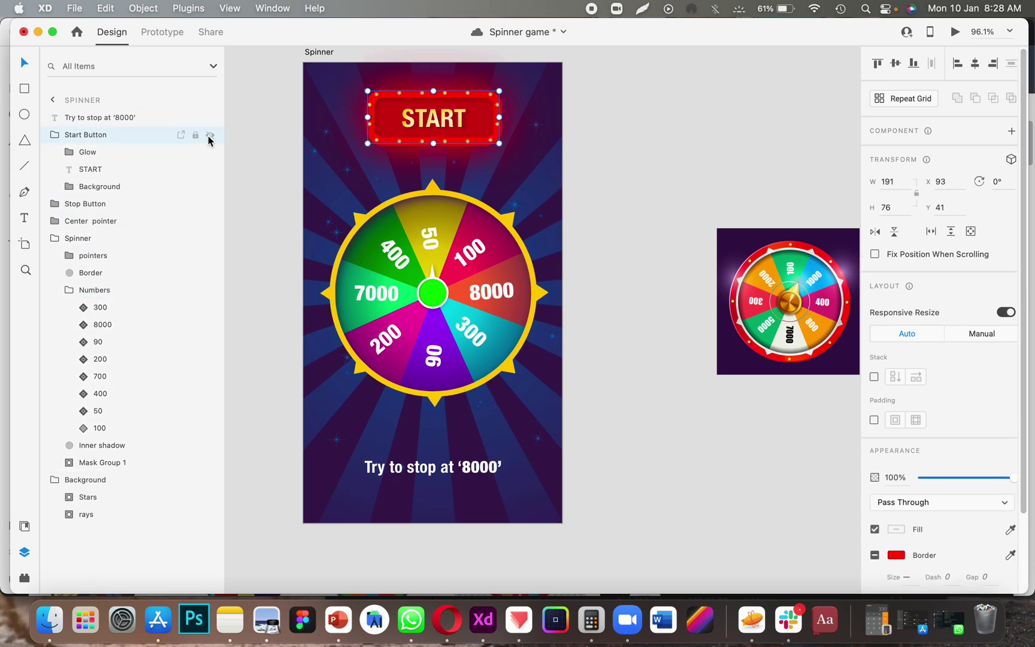
pyautogui.click(209, 136)
pyautogui.click(209, 136)
pyautogui.click(209, 136)
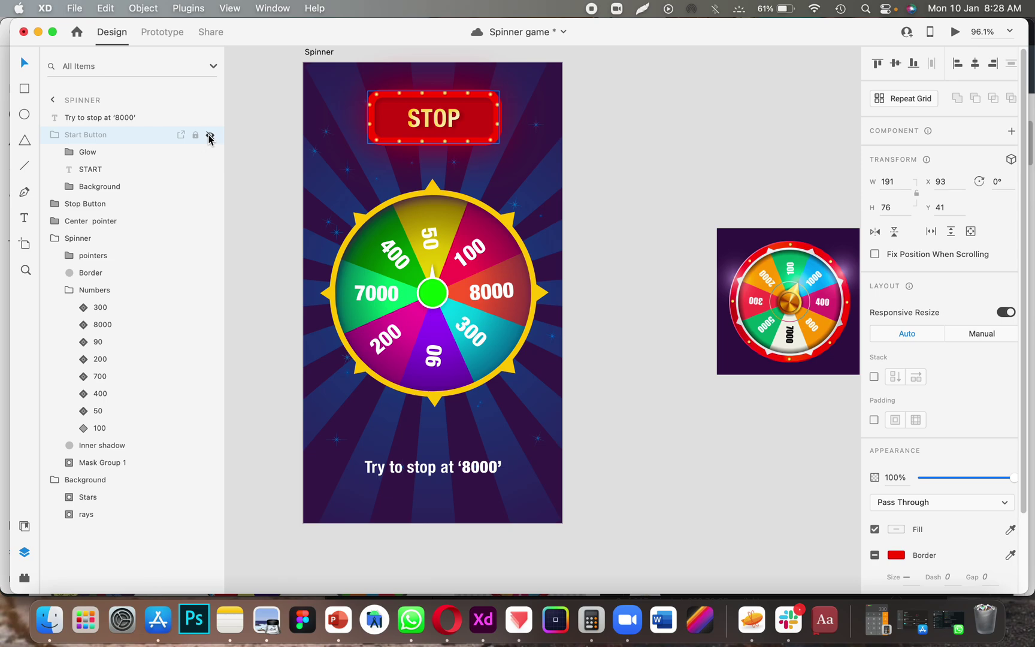
pyautogui.click(209, 137)
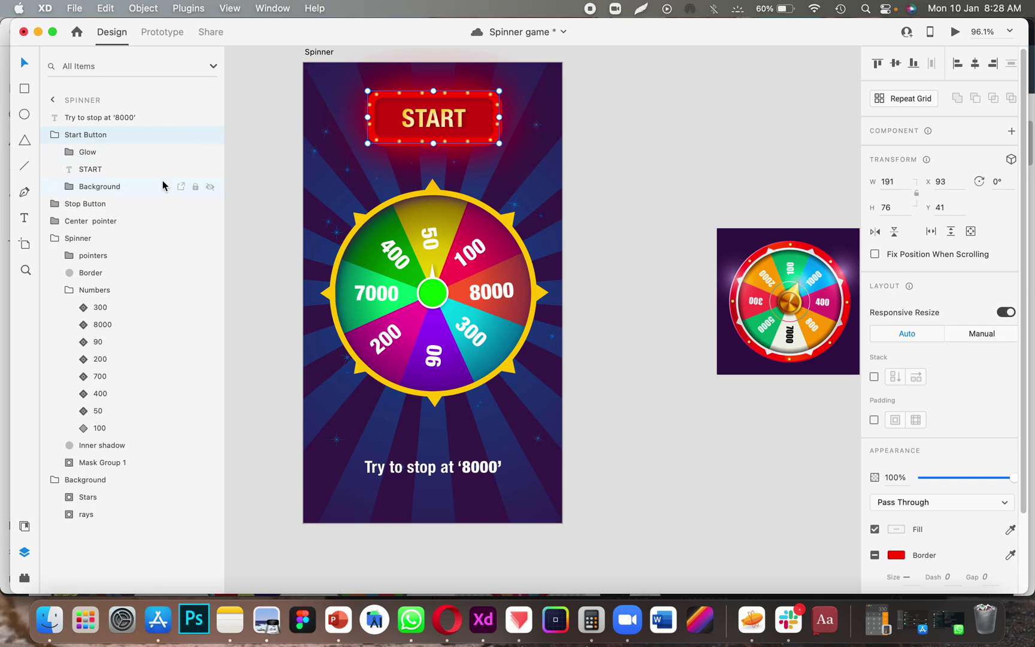
pyautogui.click(100, 393)
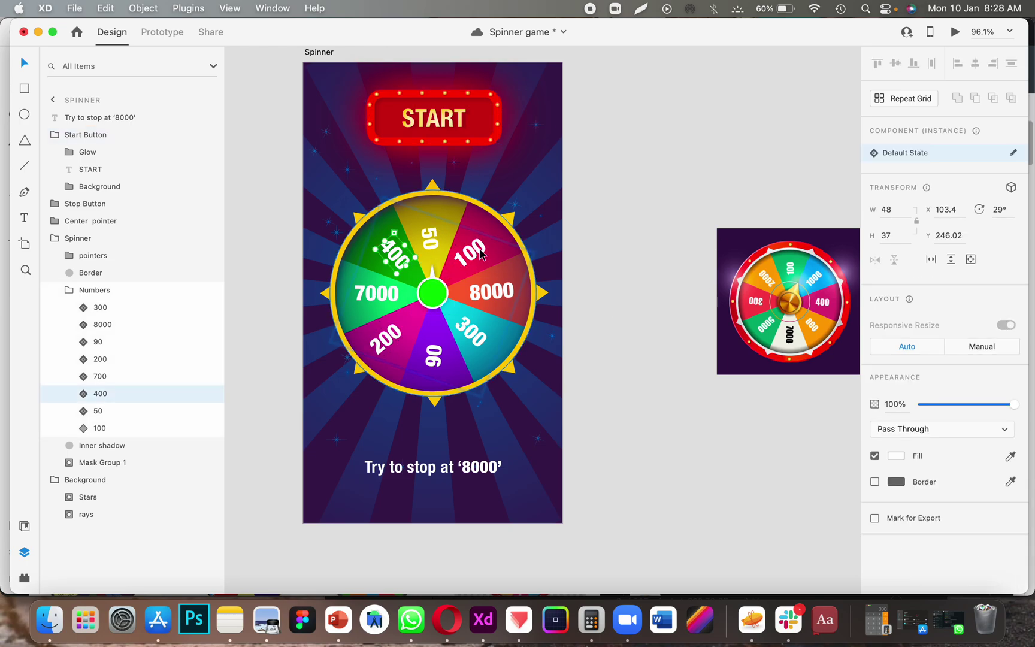
pyautogui.scroll(-5, 516, 308)
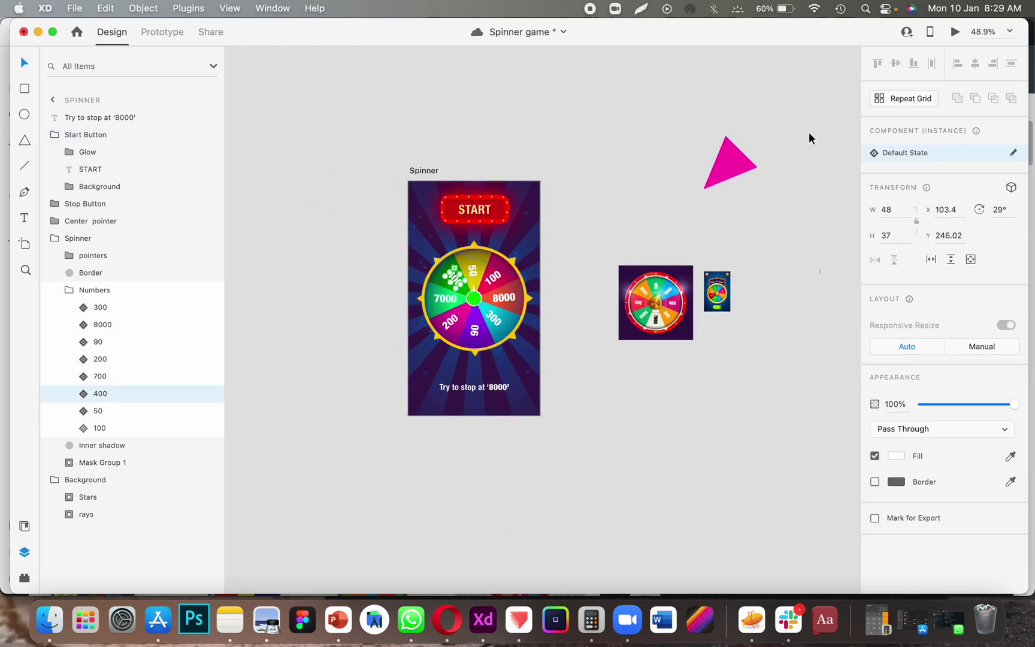
# - Move the pink triangle left and rotate its path to -72°
pyautogui.moveTo(736, 165); pyautogui.dragTo(627, 182)
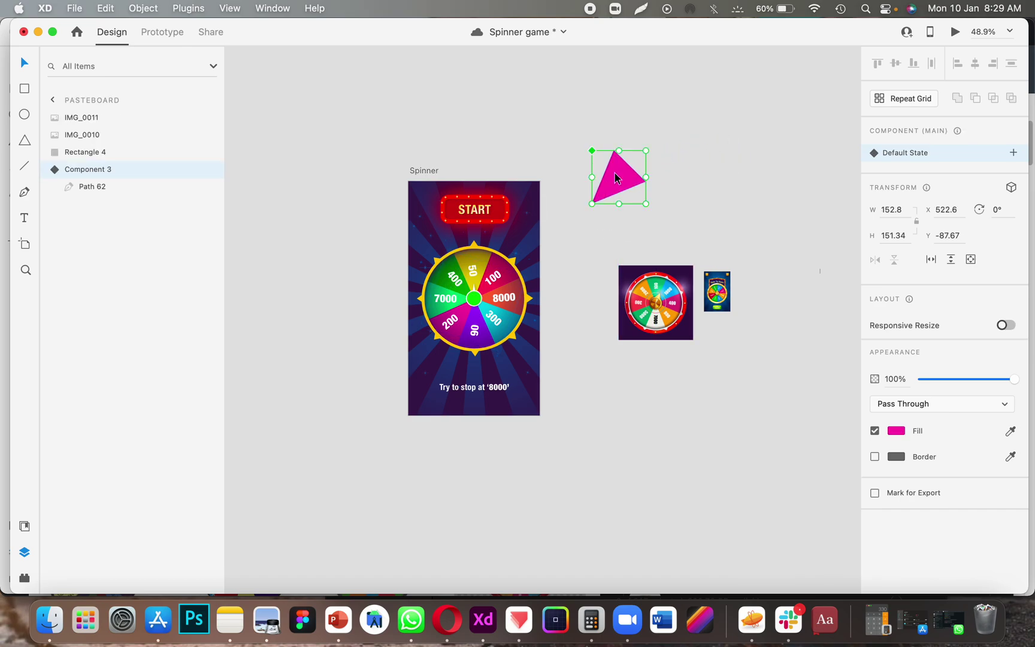
pyautogui.doubleClick(615, 177)
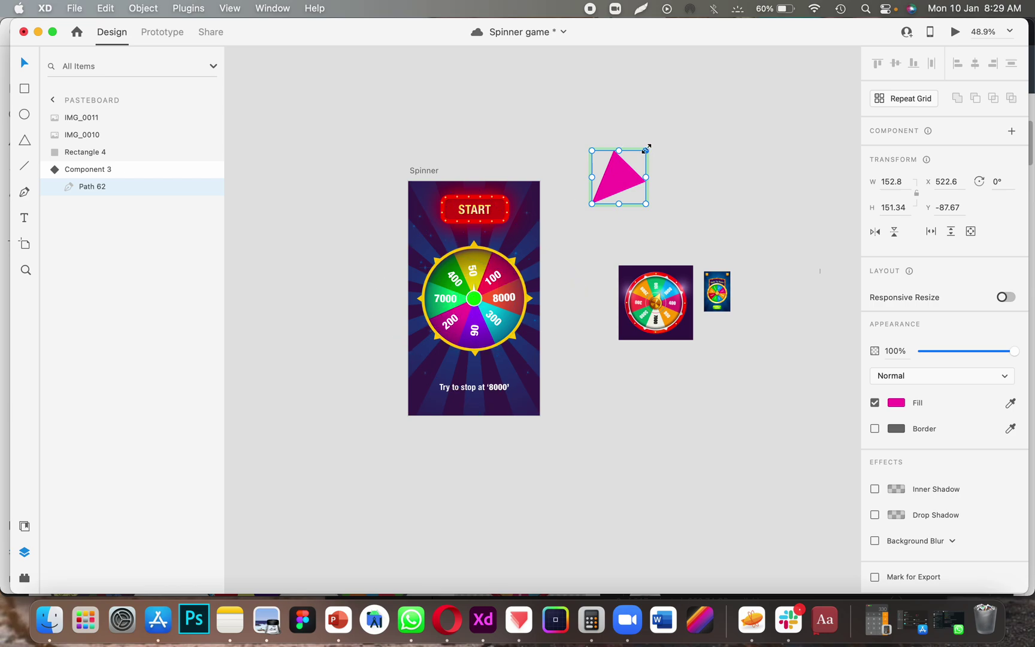
pyautogui.moveTo(647, 149)
pyautogui.mouseDown()
pyautogui.moveTo(670, 201)
pyautogui.moveTo(654, 150)
pyautogui.moveTo(668, 153)
pyautogui.moveTo(593, 127)
pyautogui.moveTo(663, 148)
pyautogui.mouseUp()
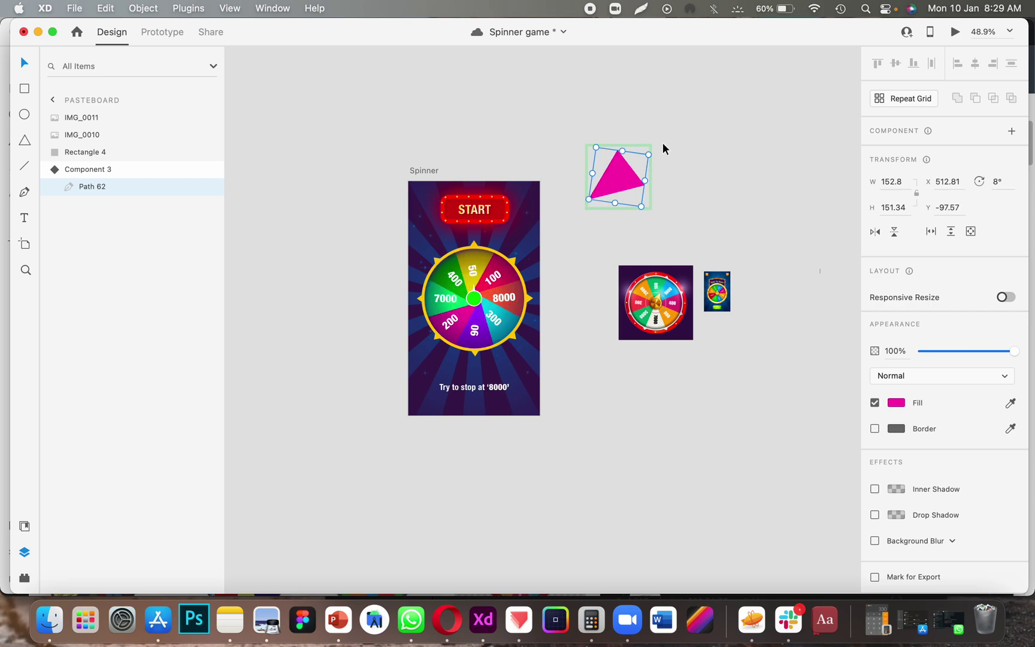
pyautogui.click(452, 140)
# - Export the Spinner artboard with the ProtoPie plugin and switch to ProtoPie
pyautogui.scroll(5, 452, 140)
pyautogui.scroll(-1, 428, 163)
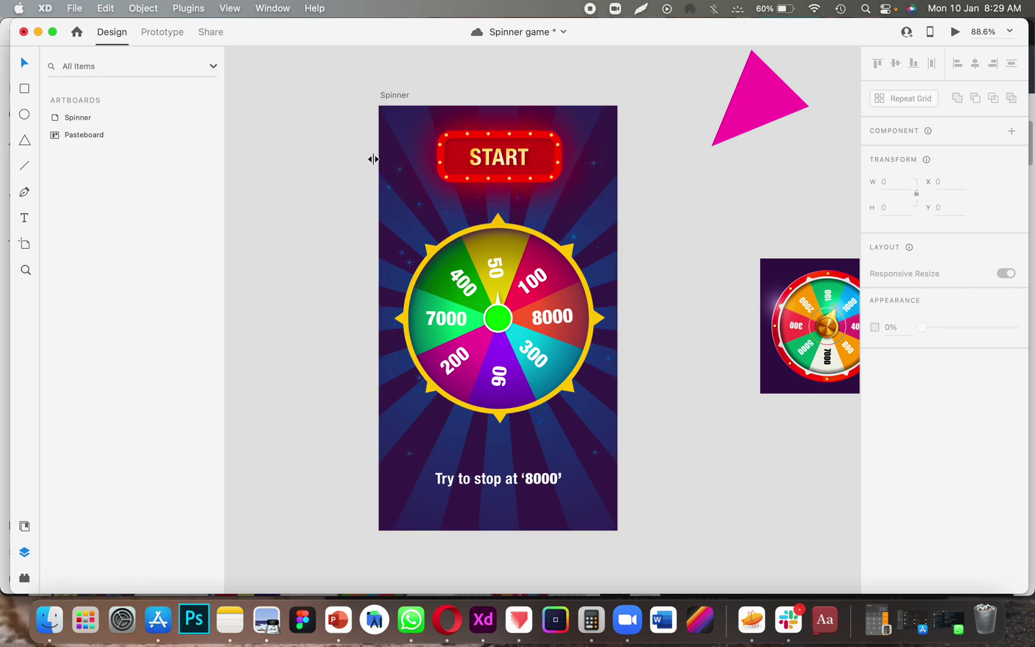
pyautogui.click(395, 95)
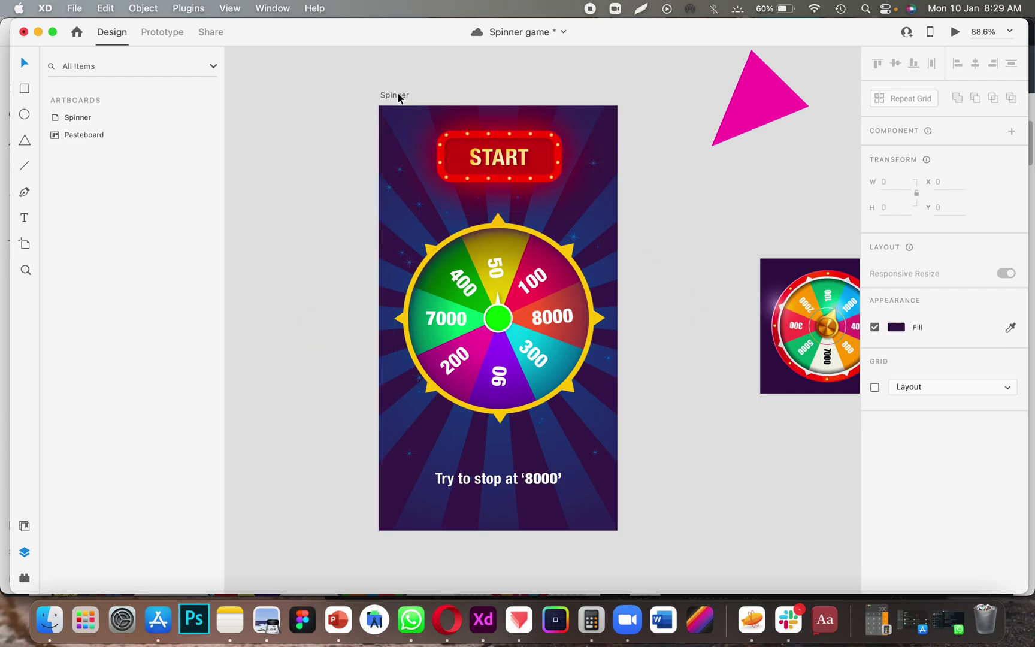
pyautogui.click(24, 578)
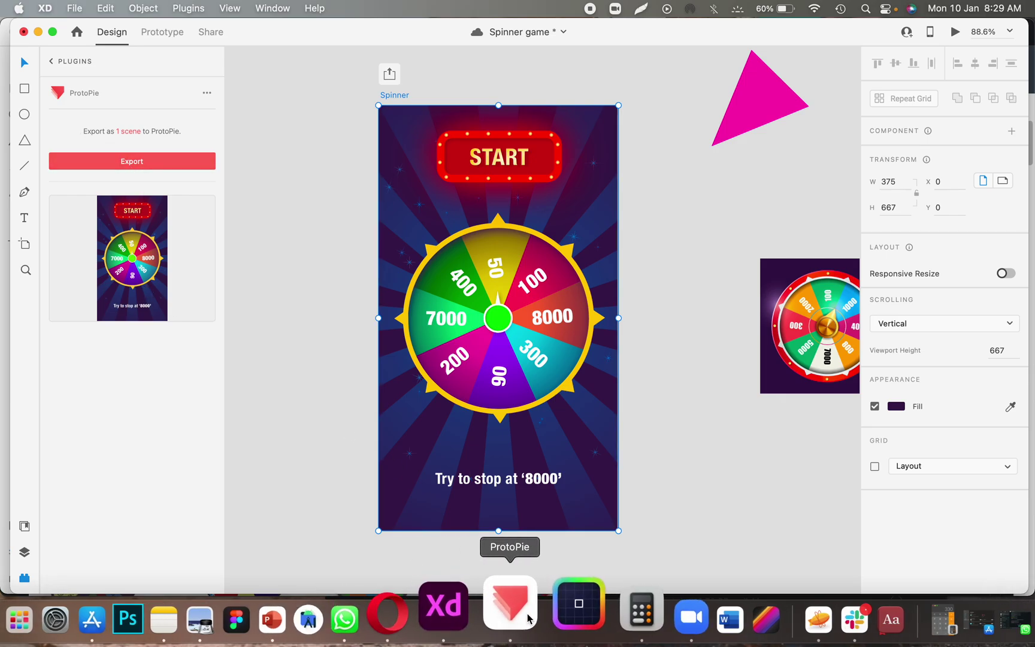
pyautogui.click(509, 636)
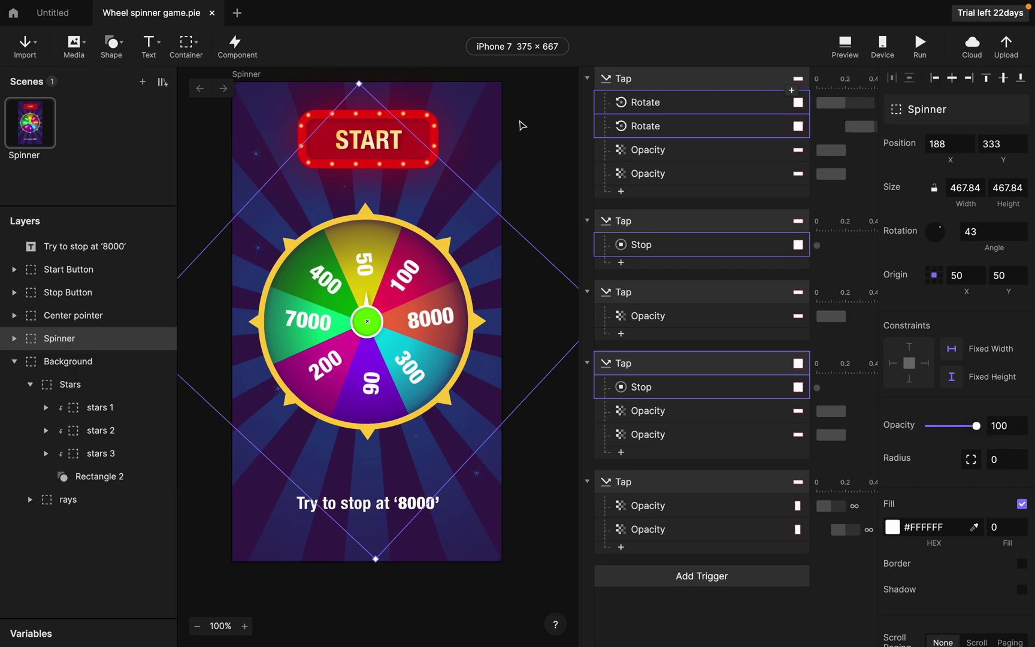
# - Inspect the Start Button tap trigger and its two Spinner Rotate responses (180 and 270)
pyautogui.click(494, 128)
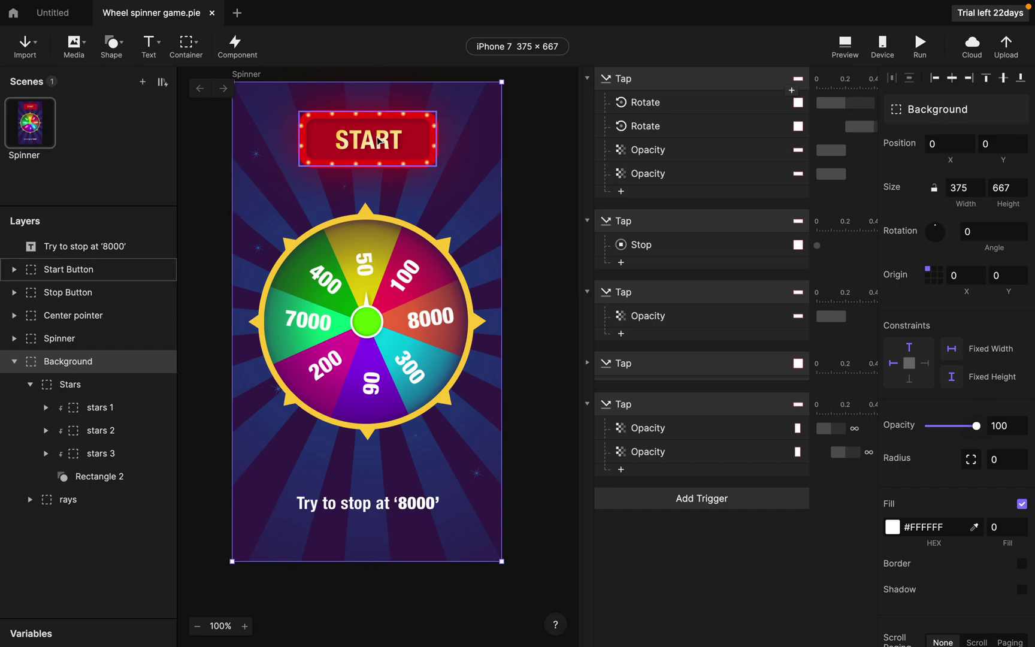
pyautogui.click(682, 83)
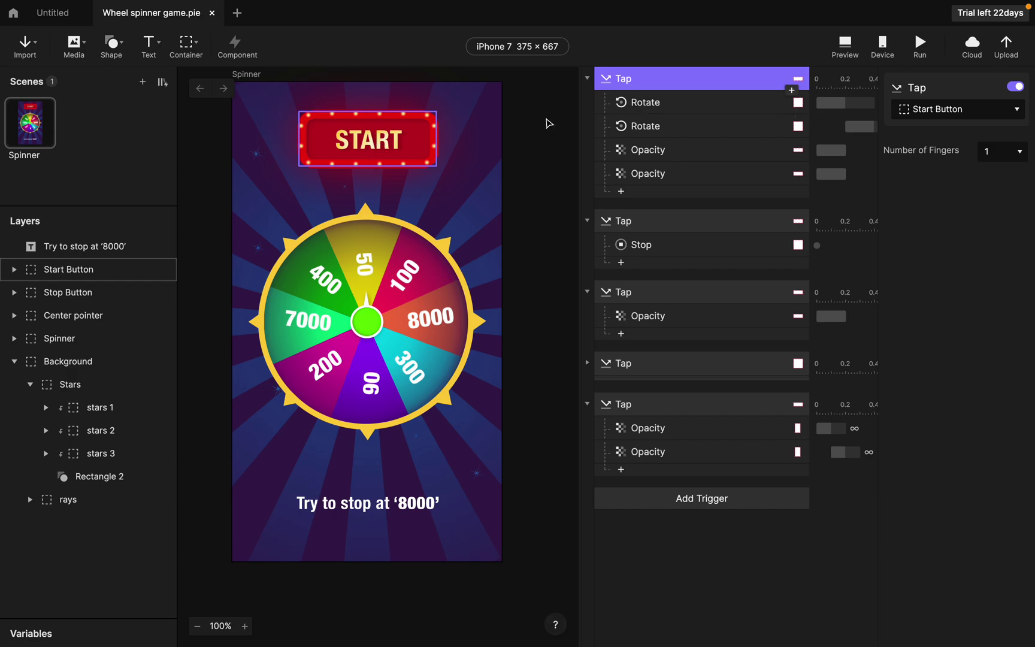
pyautogui.click(675, 110)
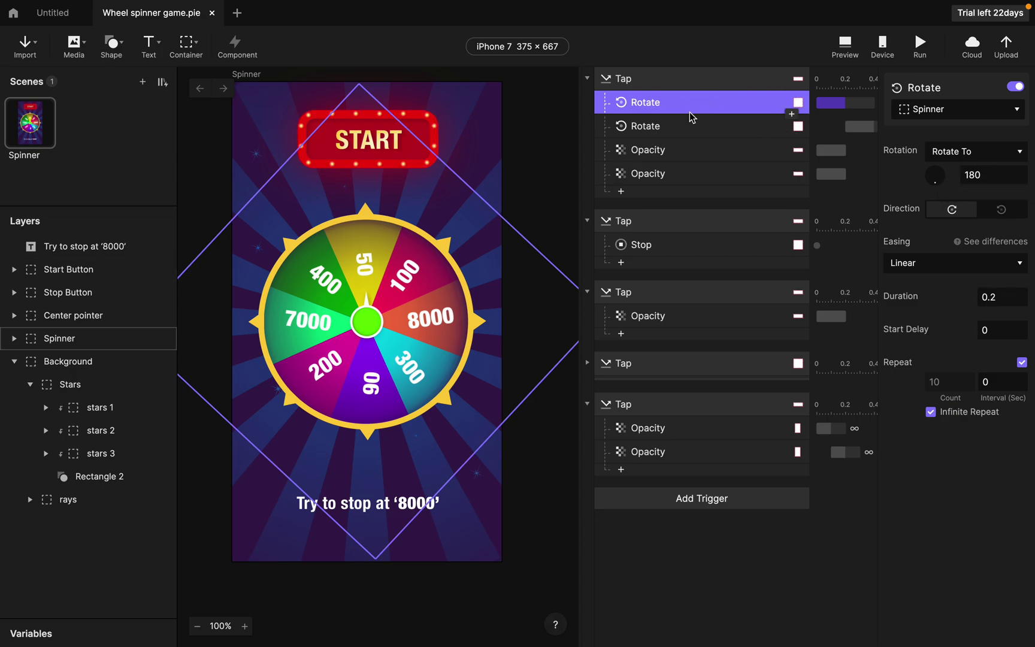
pyautogui.click(680, 128)
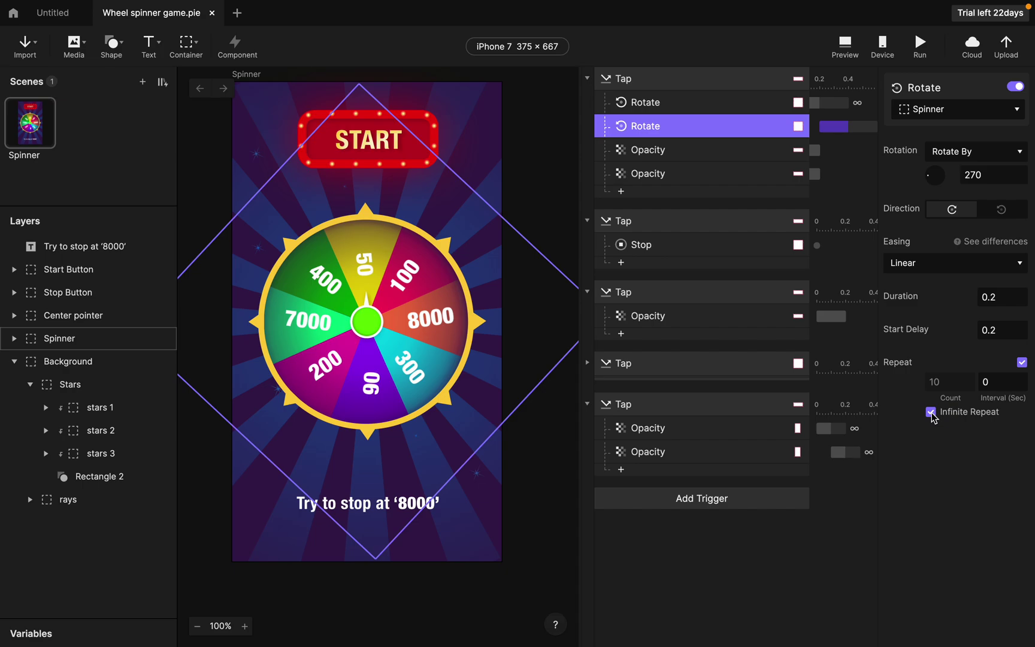
# - Check the Stop Button fade-in response, then the Start Button and Stop Button layers
pyautogui.click(667, 173)
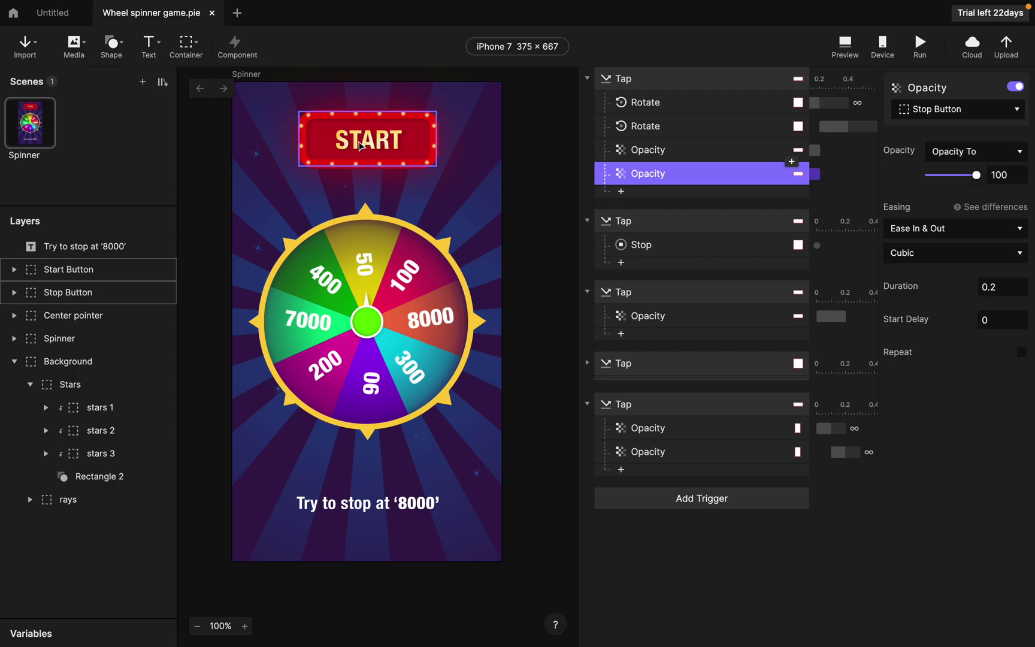
pyautogui.click(87, 274)
pyautogui.click(87, 297)
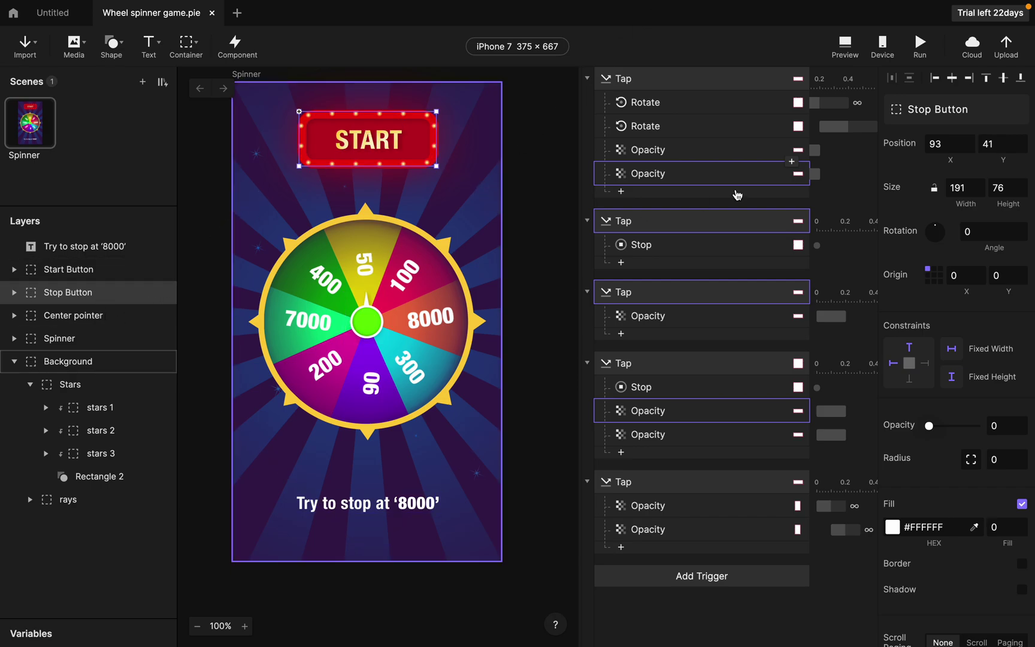
# - Review the Spinner Stop response and the Stop Button tap trigger, then launch Preview
pyautogui.click(653, 243)
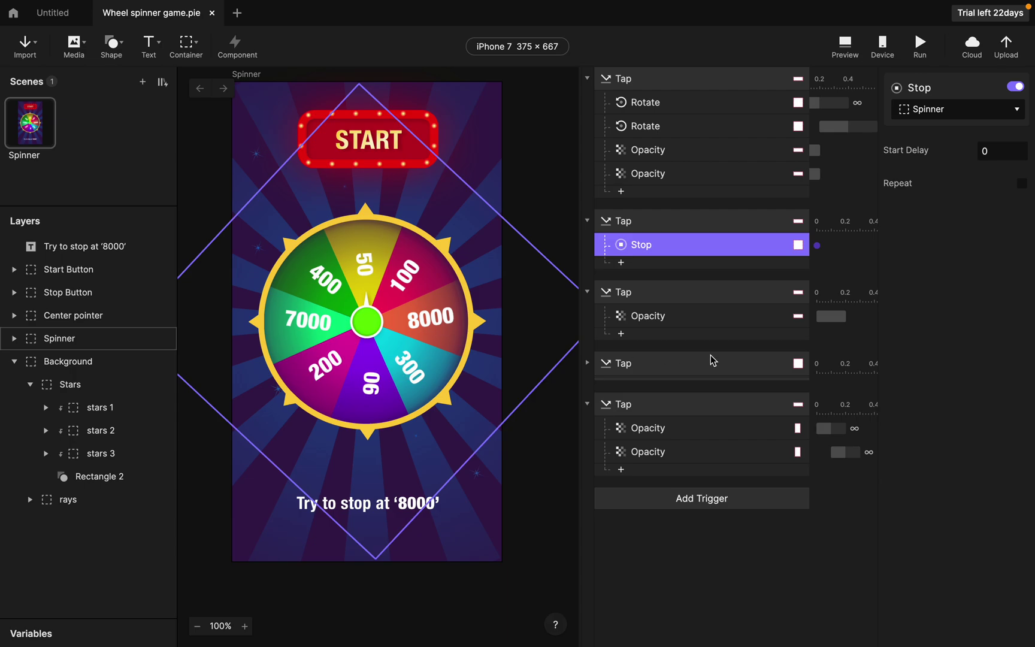
pyautogui.click(689, 297)
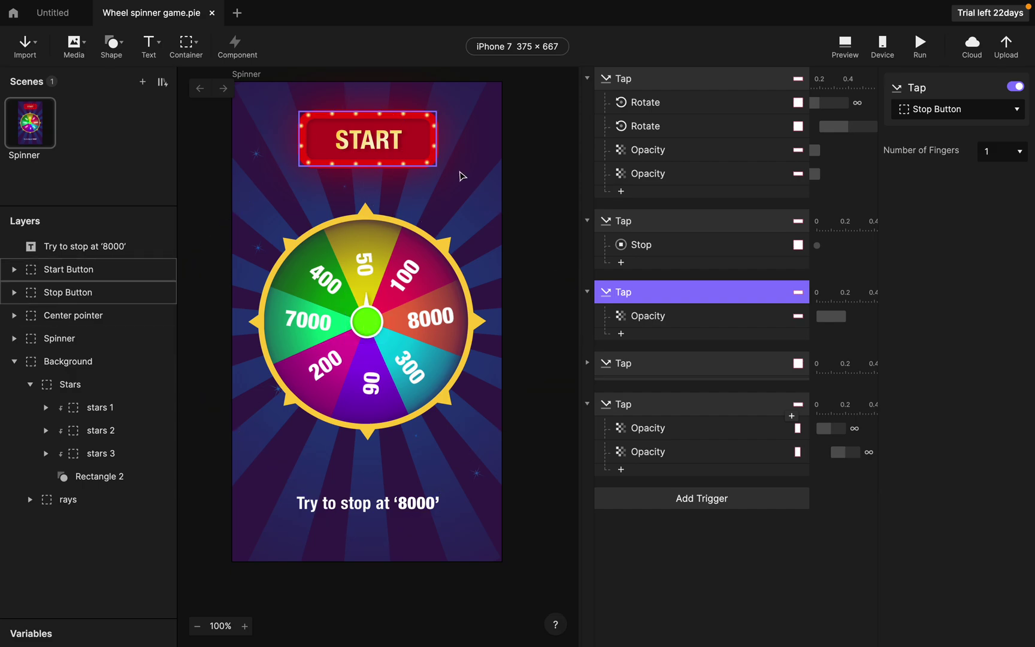
pyautogui.click(846, 56)
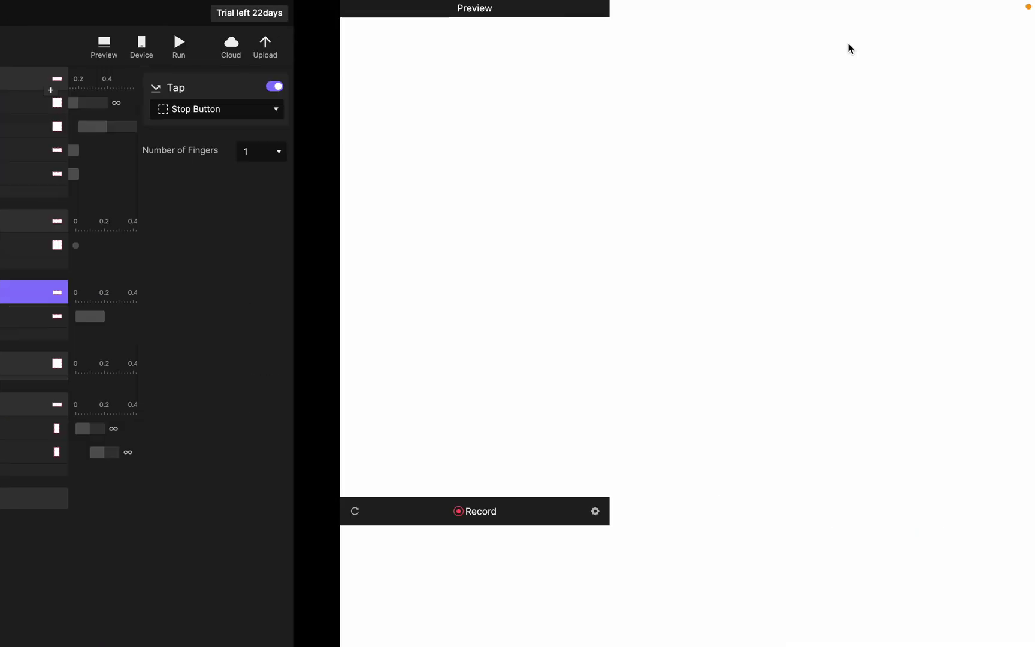
# - Spin and stop the wheel repeatedly with START and STOP in preview
pyautogui.click(546, 70)
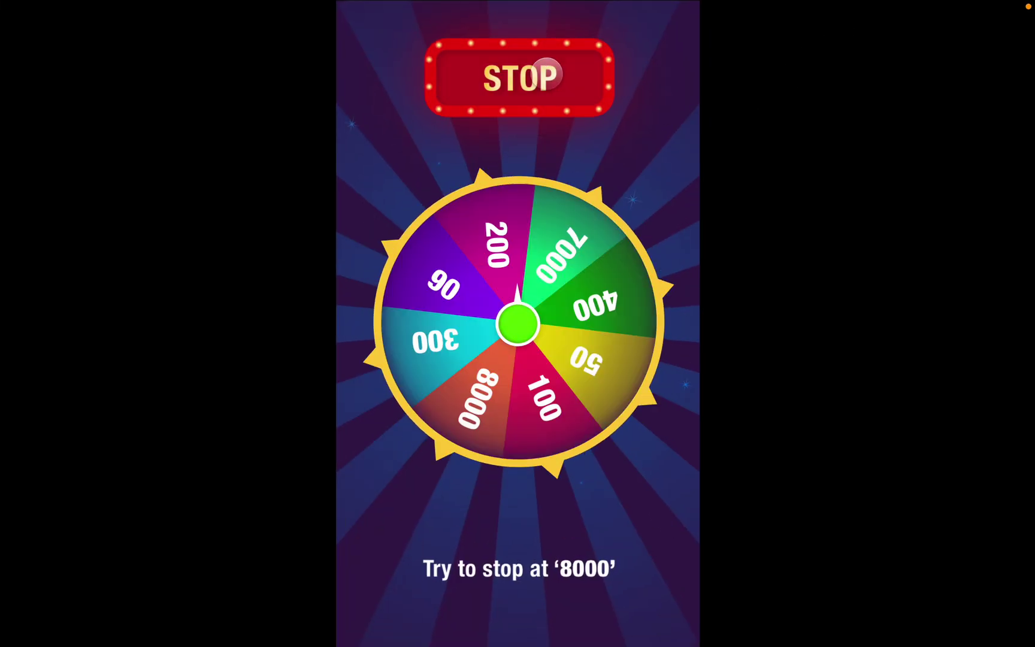
pyautogui.click(545, 72)
pyautogui.click(543, 71)
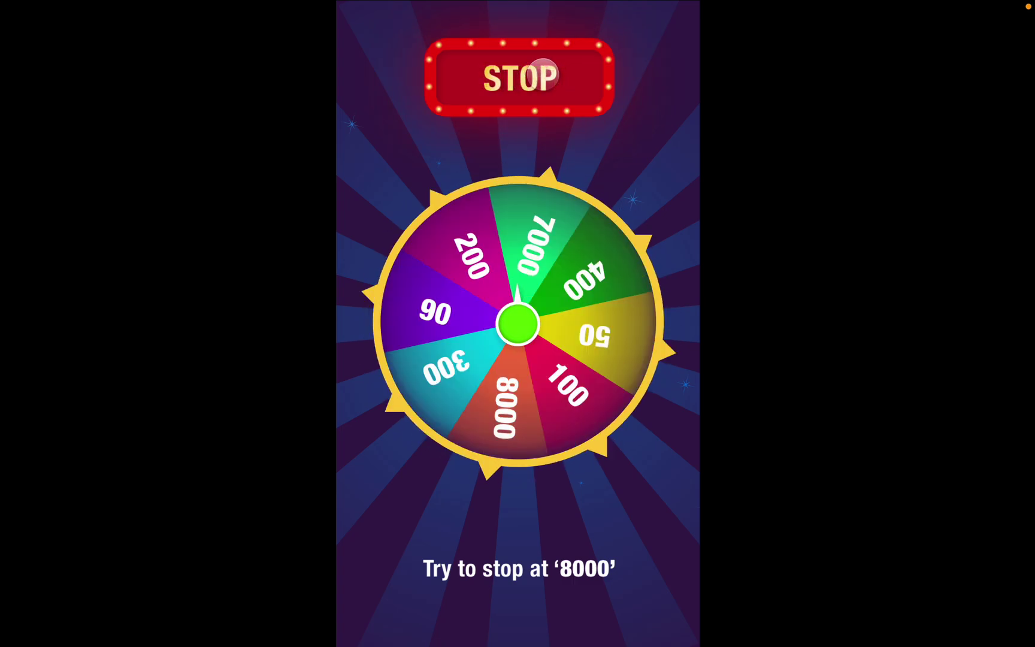
pyautogui.click(543, 71)
pyautogui.click(542, 70)
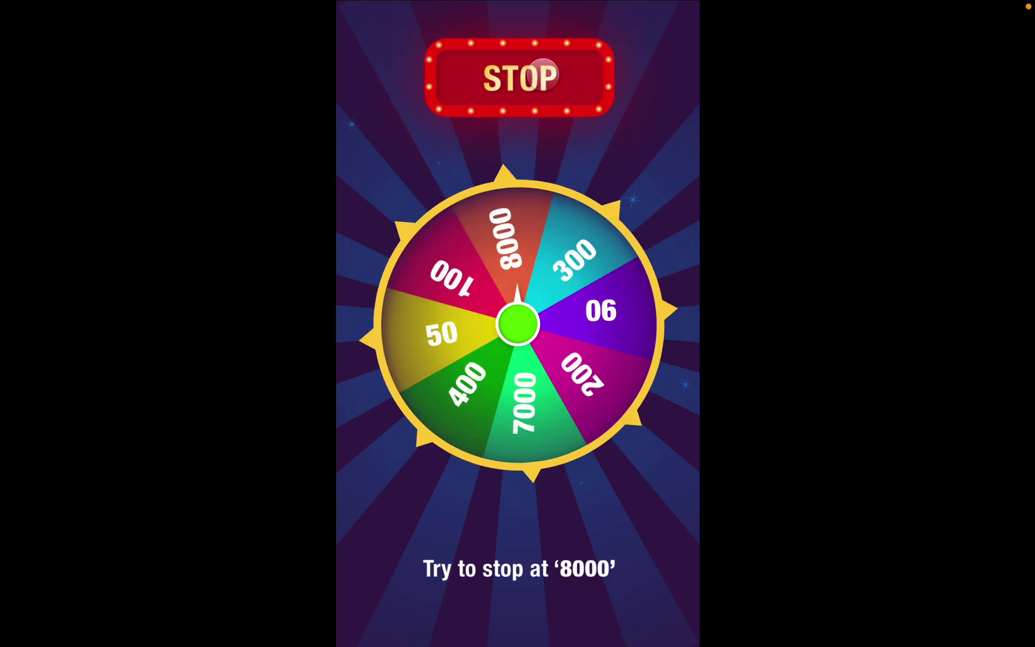
pyautogui.click(539, 71)
pyautogui.click(533, 93)
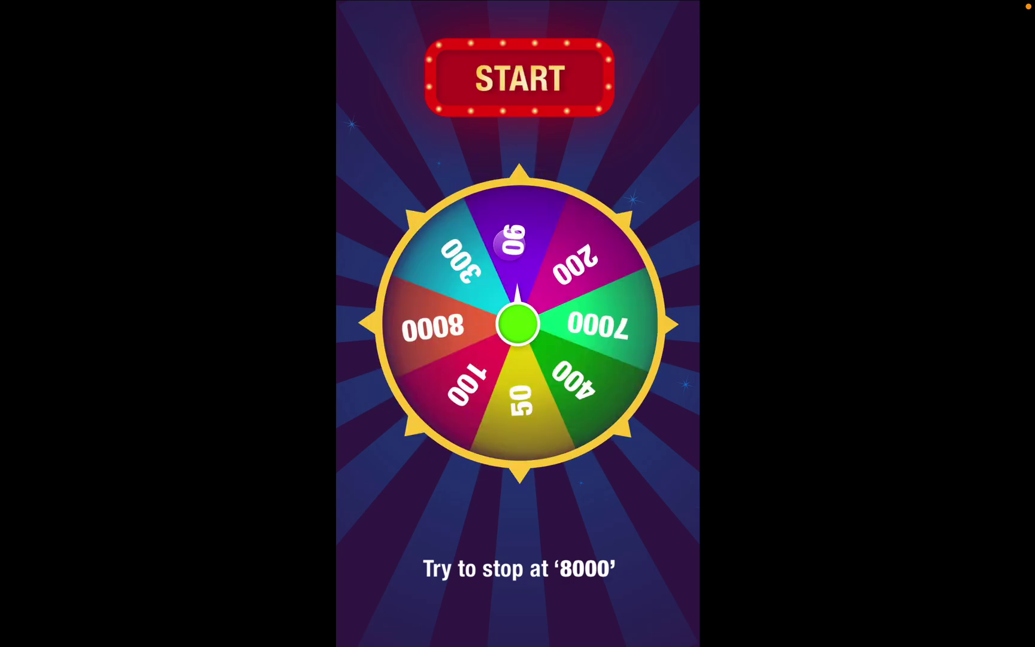
pyautogui.click(504, 92)
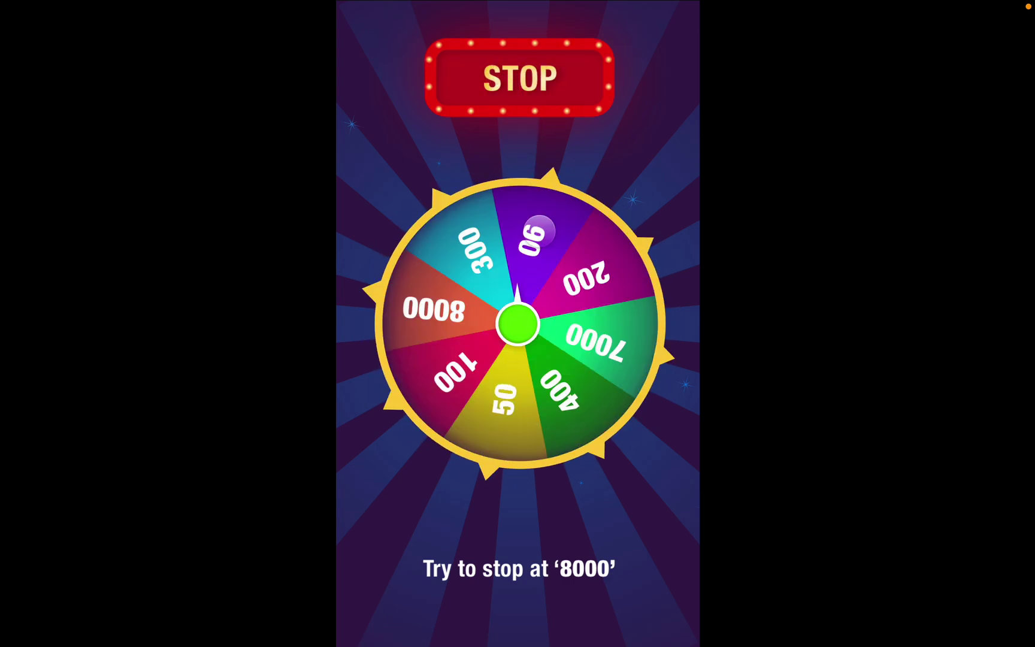
pyautogui.click(527, 78)
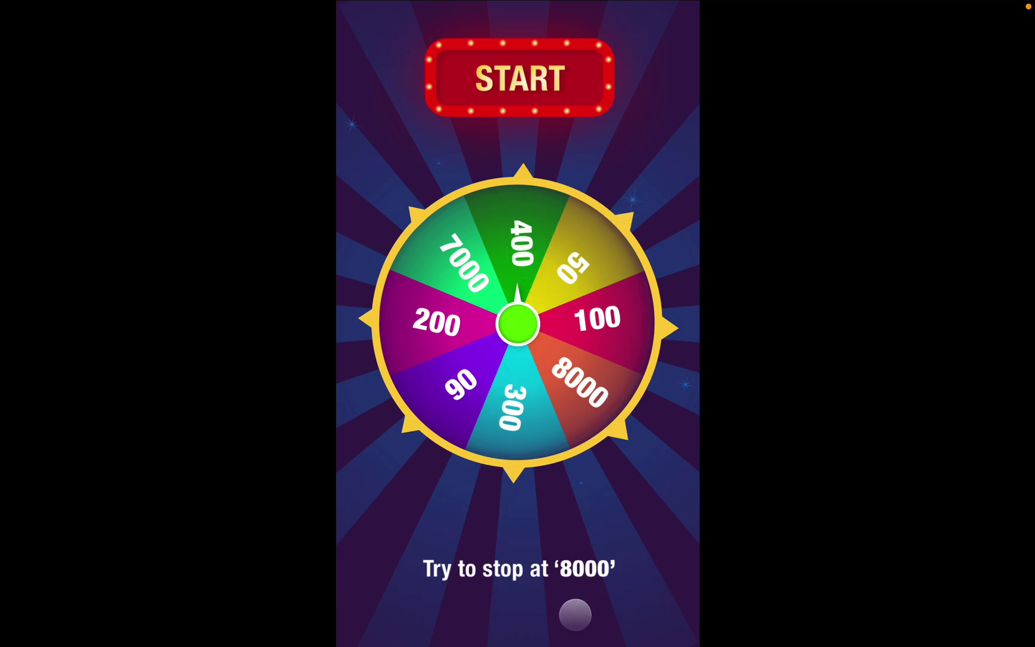
# - Spin the wheel again, stopping it on 300, then 400, then once more
pyautogui.click(503, 67)
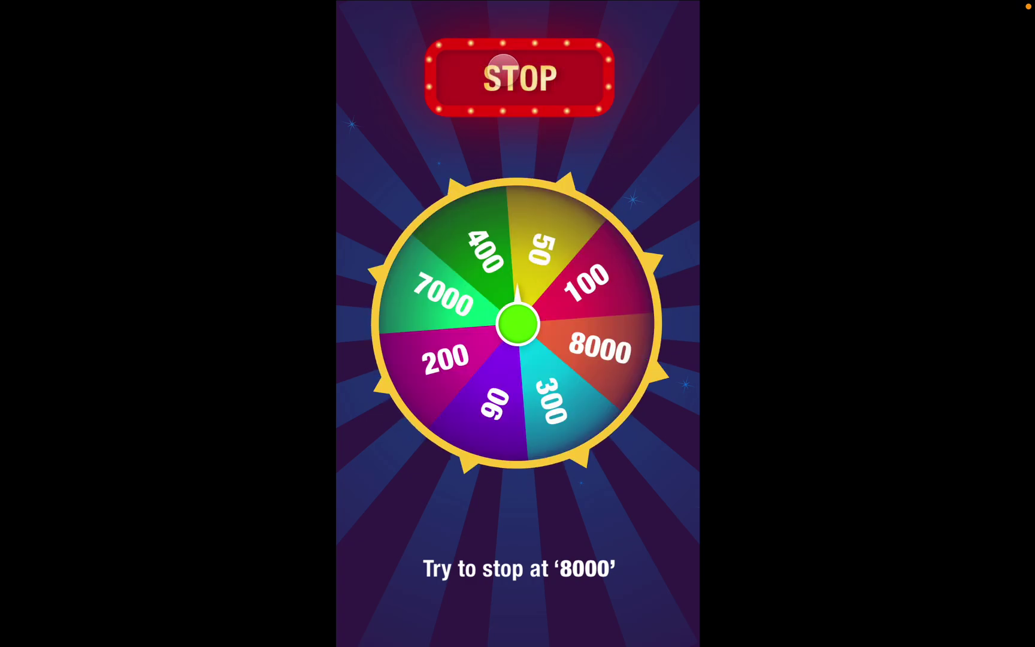
pyautogui.click(503, 67)
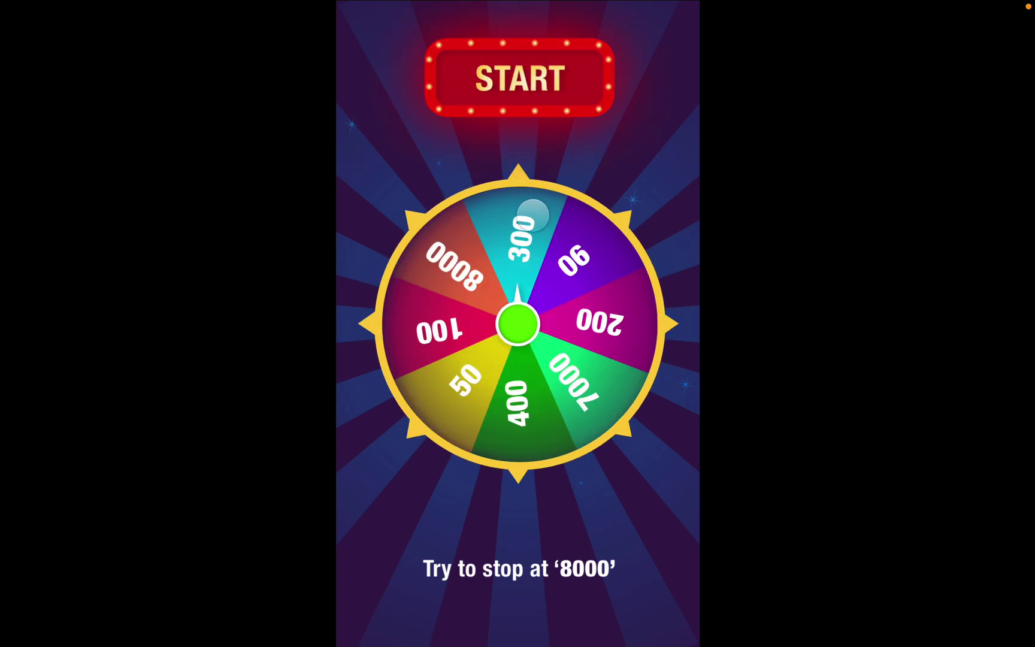
pyautogui.click(506, 93)
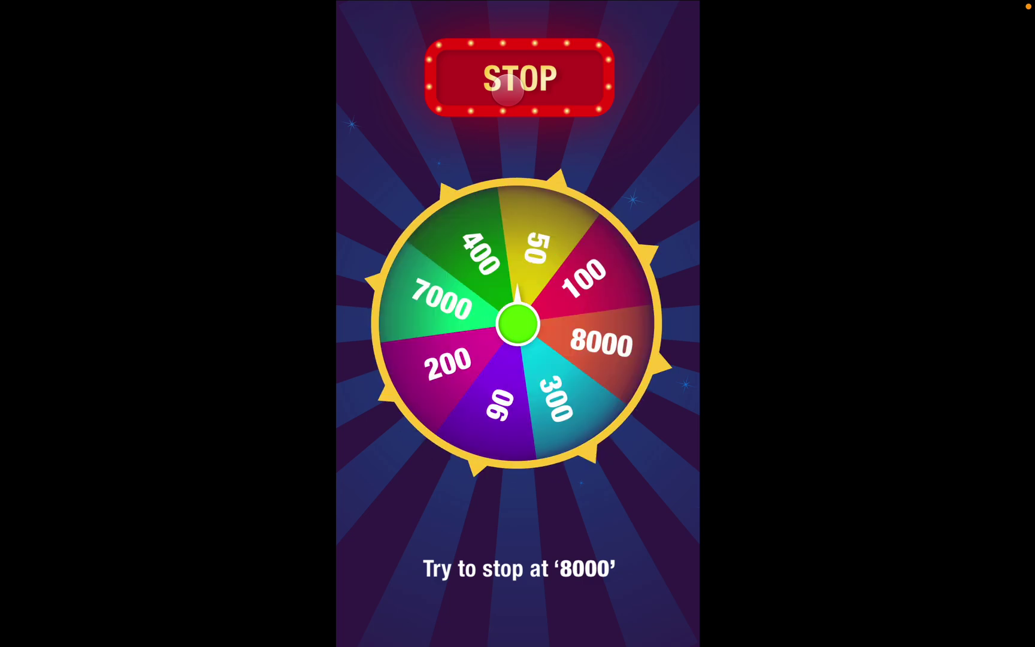
pyautogui.click(507, 89)
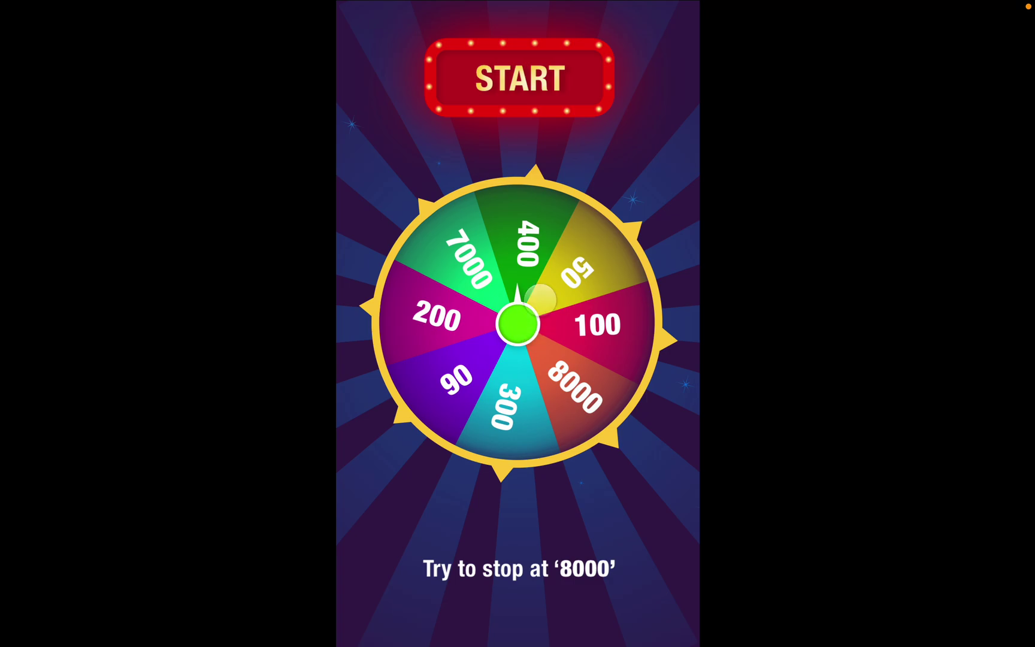
pyautogui.click(537, 84)
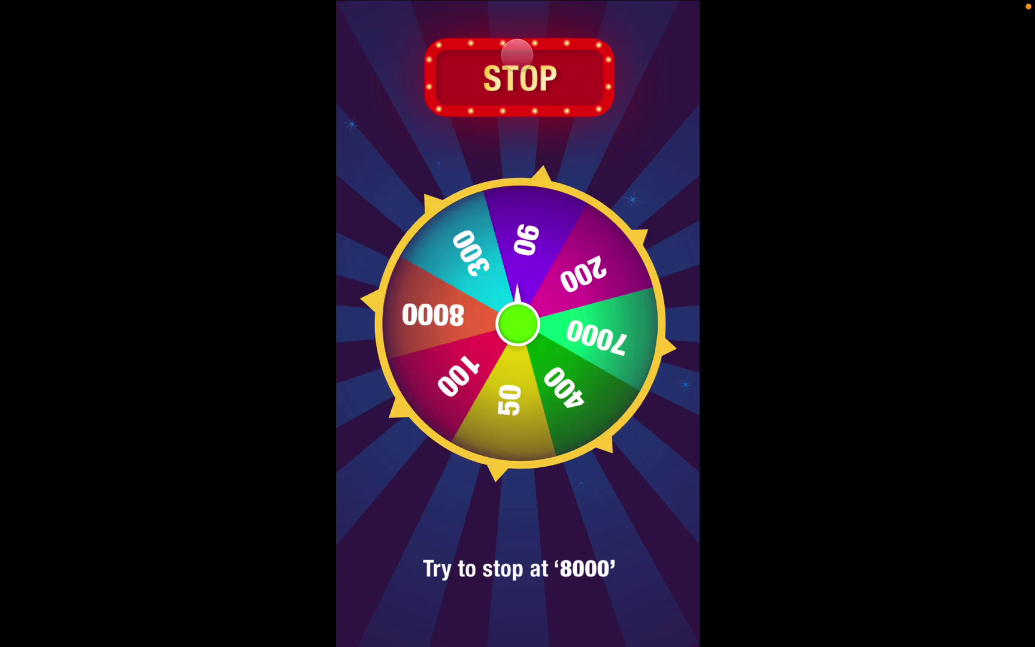
pyautogui.click(516, 54)
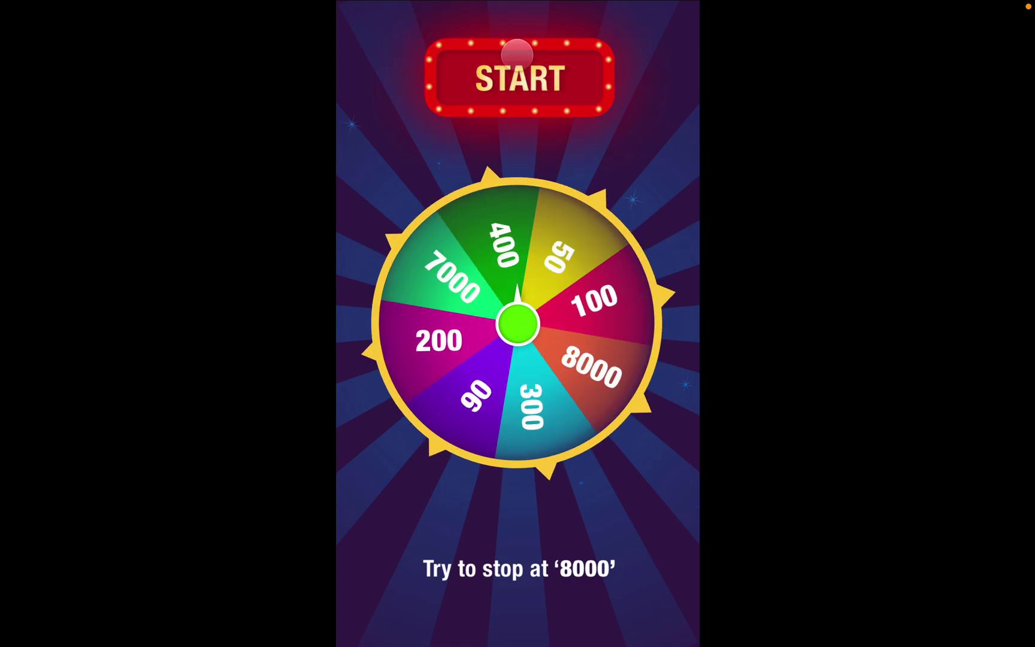
pyautogui.moveTo(516, 3)
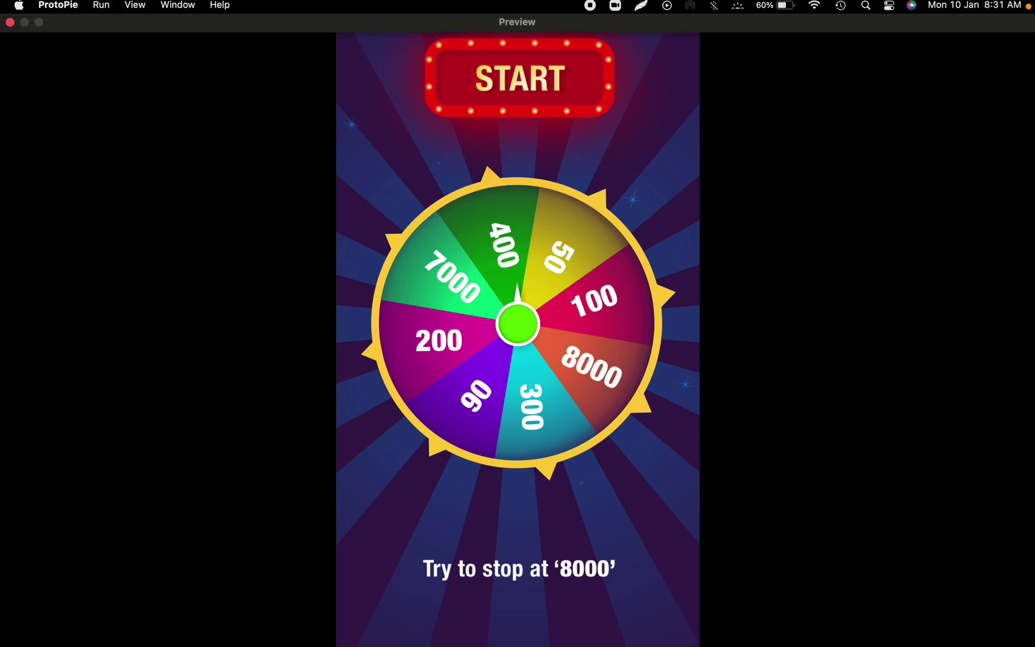